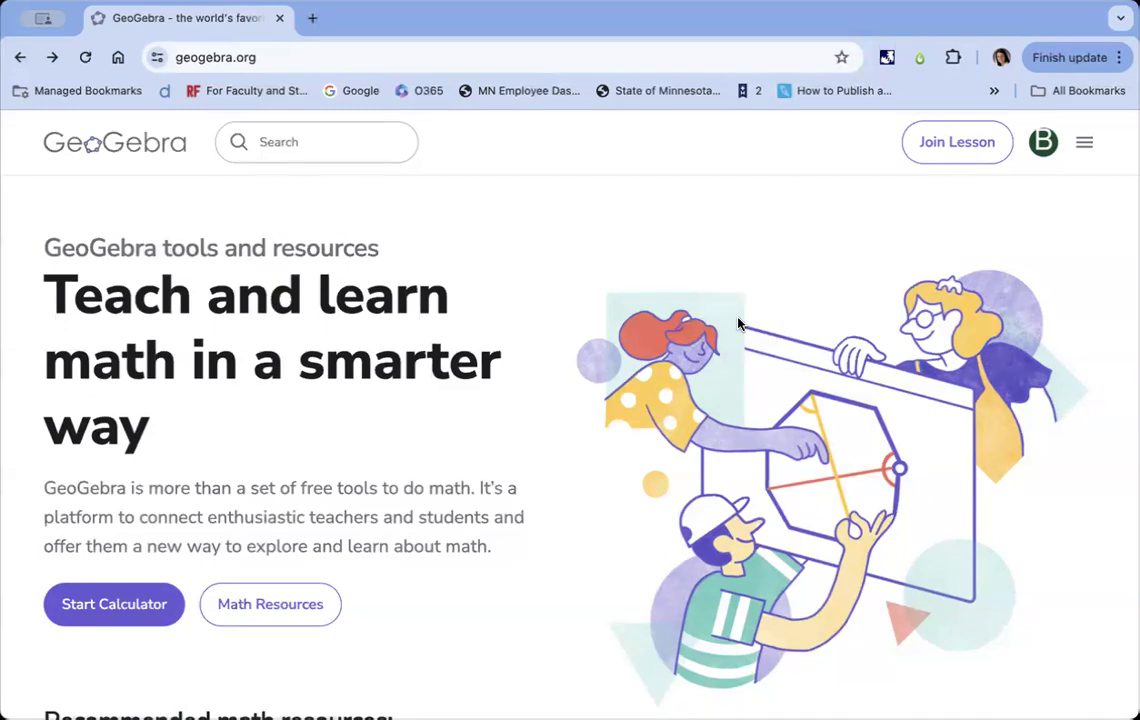
Step: Create a new activity from the profile's resources and title it "Example Activity"
{"action": "left_click", "coordinate": [1044, 143]}
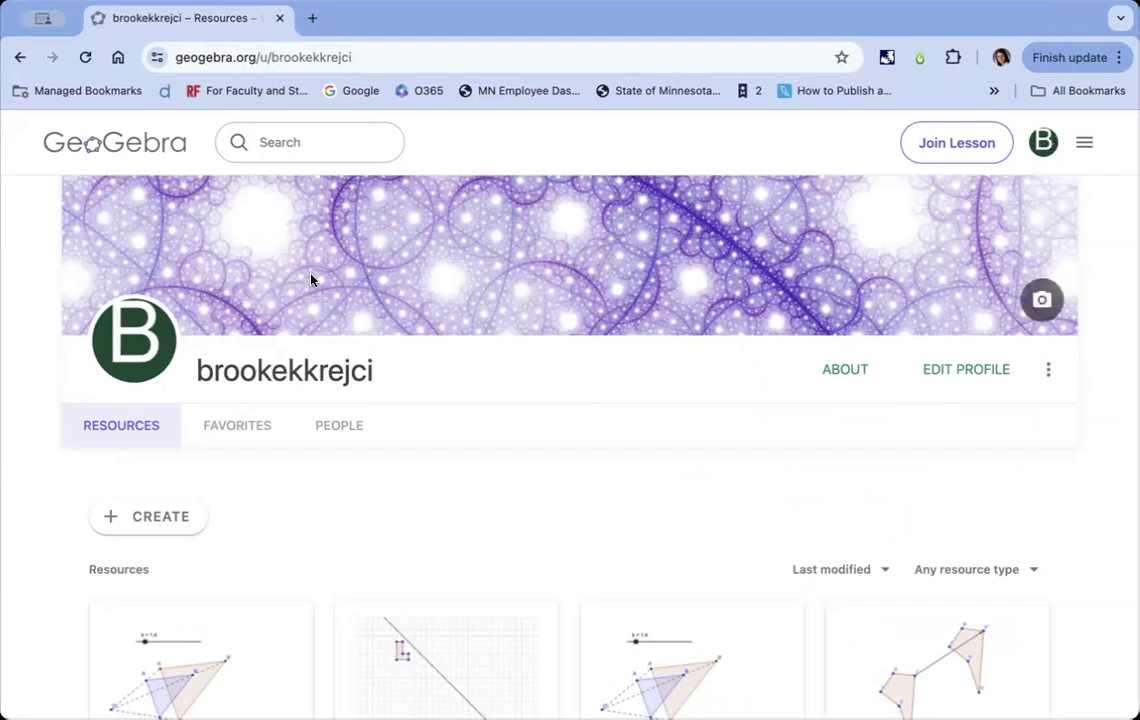
{"action": "left_click", "coordinate": [160, 522]}
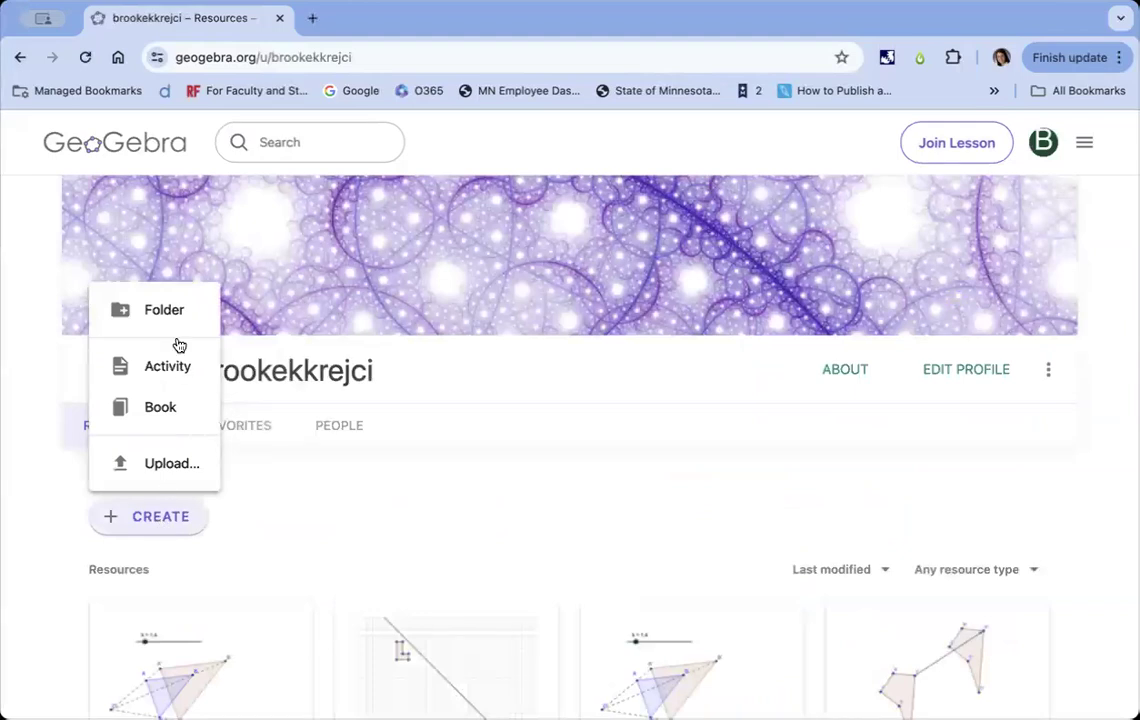
{"action": "left_click", "coordinate": [166, 370]}
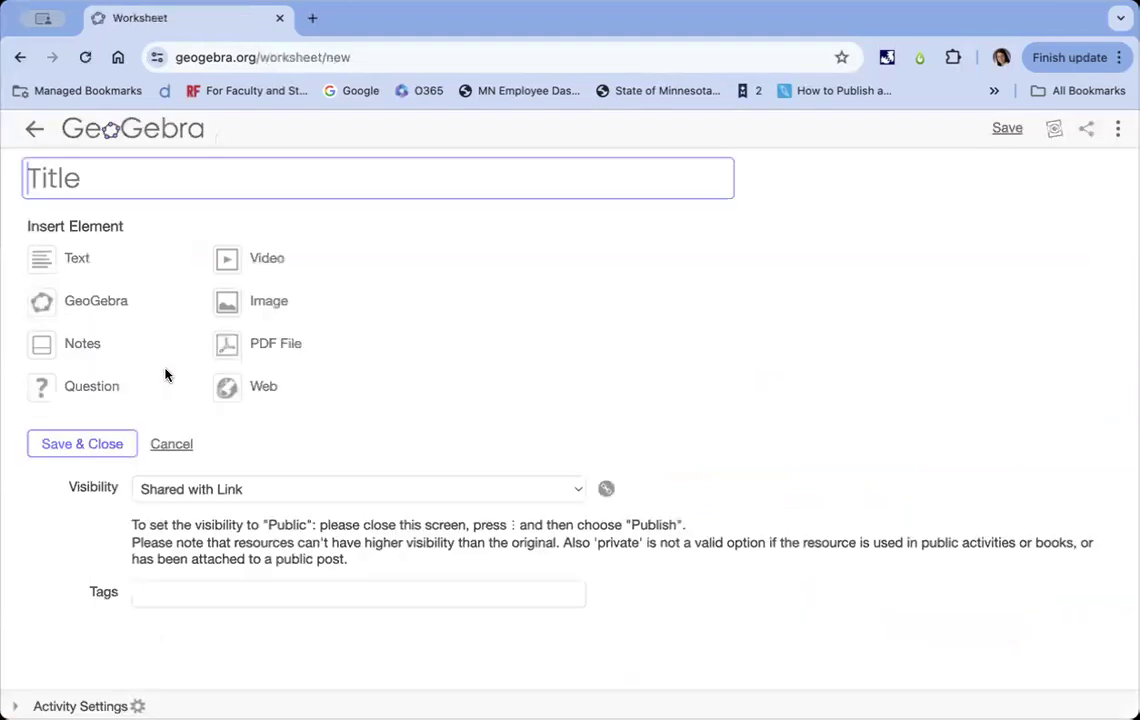
{"action": "type", "text": "Ex"}
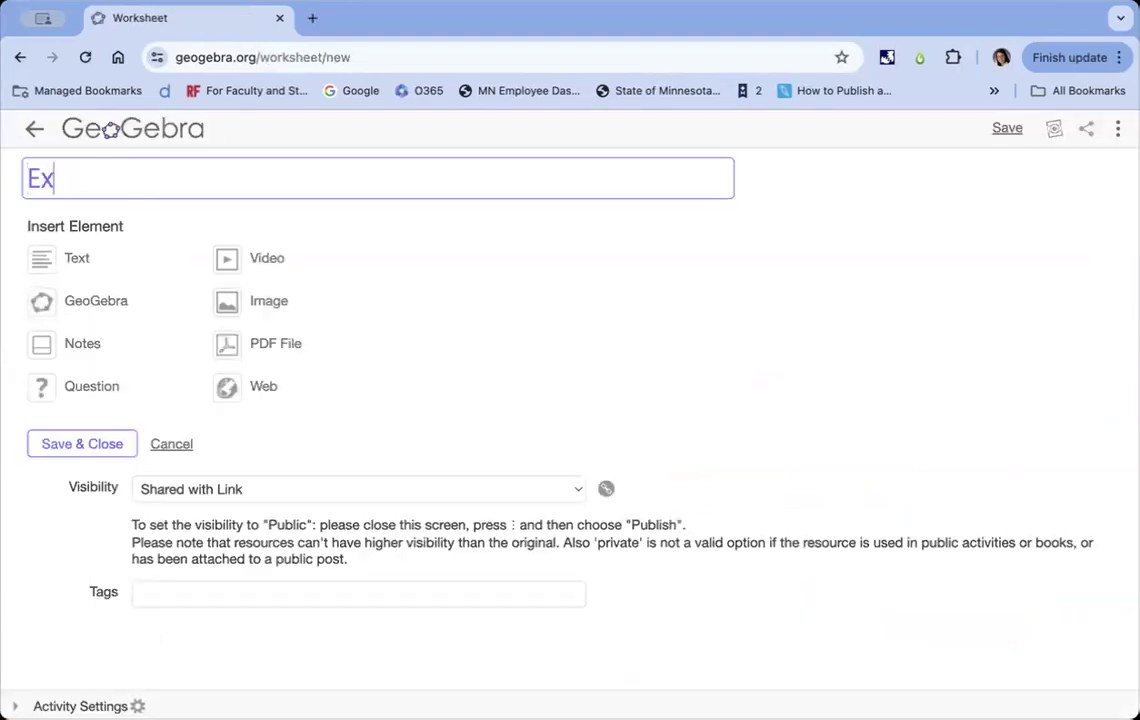
{"action": "type", "text": "ample Activity"}
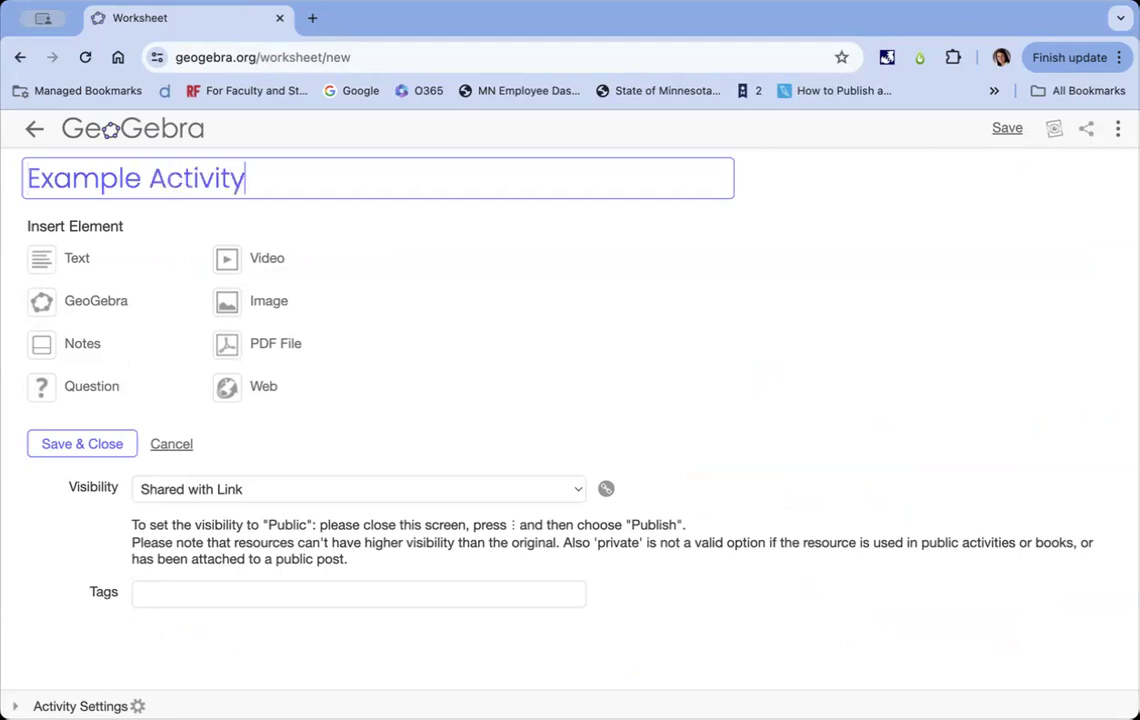
Step: Add a text element reading "What do you notice about the diagonals of a parallelogram?"
{"action": "left_click", "coordinate": [39, 262]}
{"action": "left_click", "coordinate": [109, 315]}
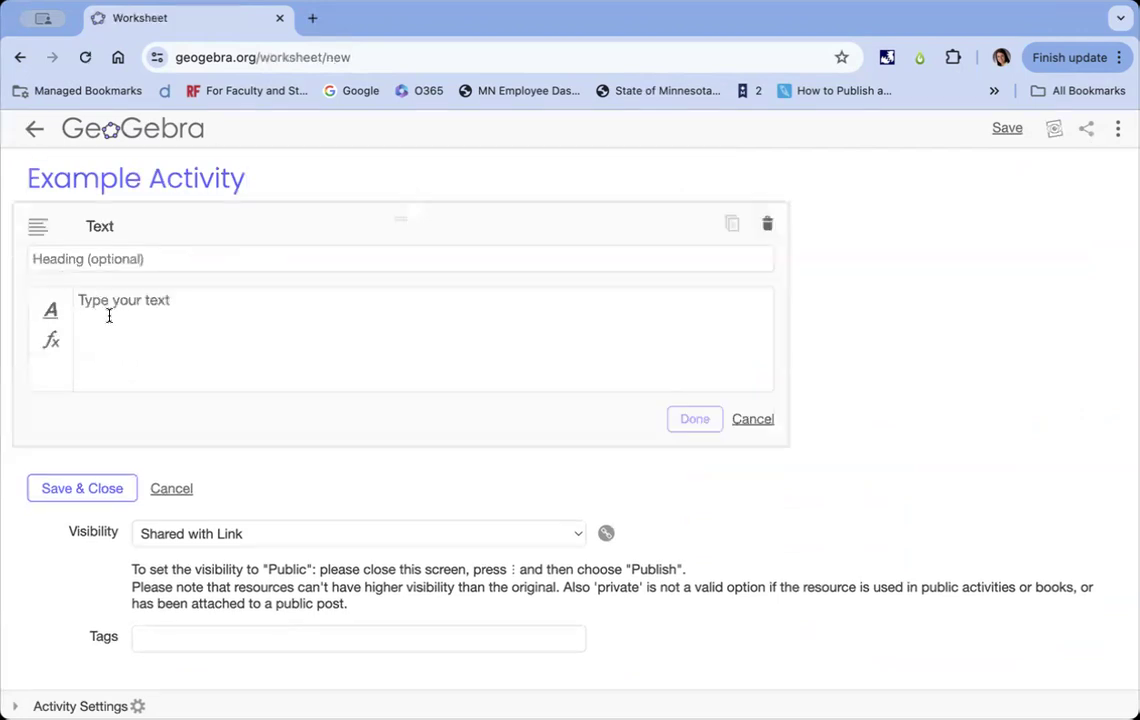
{"action": "type", "text": "What do you notice about the dia"}
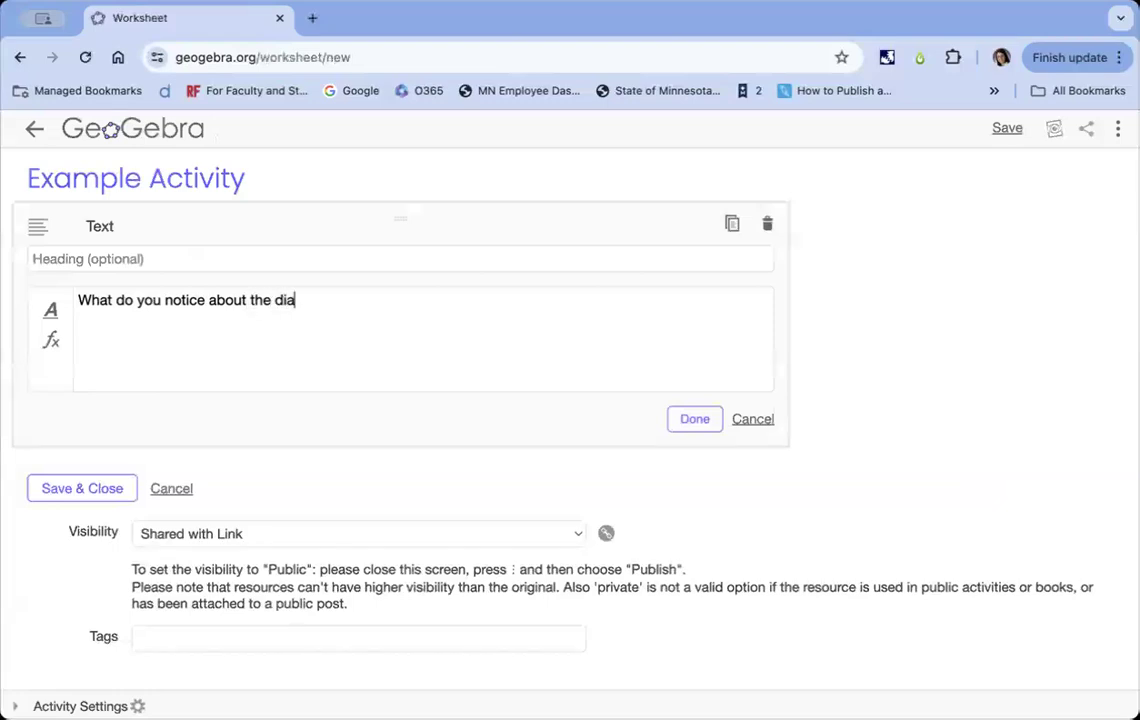
{"action": "type", "text": "gonals of a parallelogram?"}
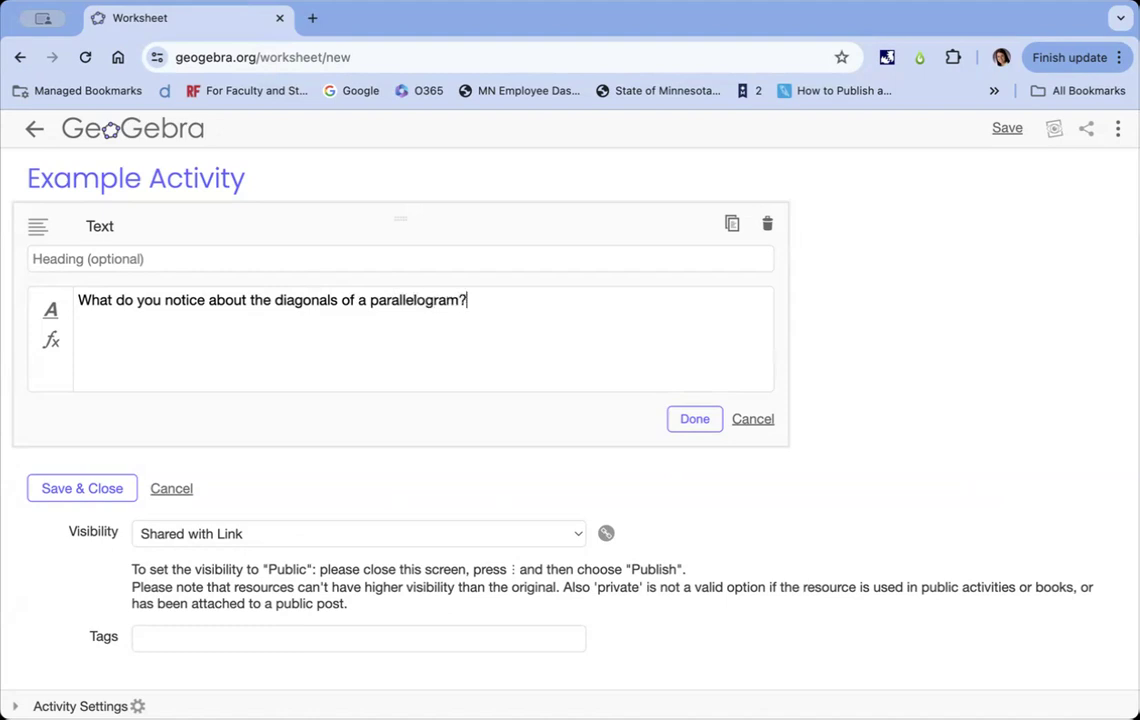
{"action": "left_click", "coordinate": [682, 421]}
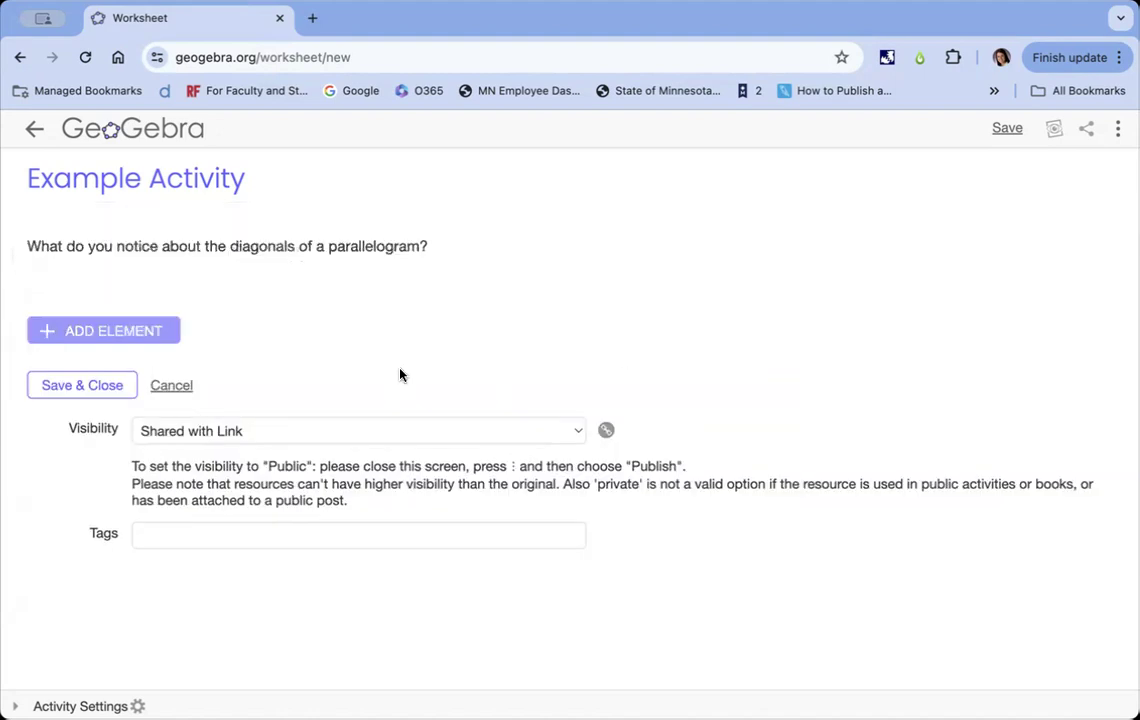
Step: Start a new GeoGebra element and search the existing applets for "diagonals of a parallelogram"
{"action": "left_click", "coordinate": [119, 332]}
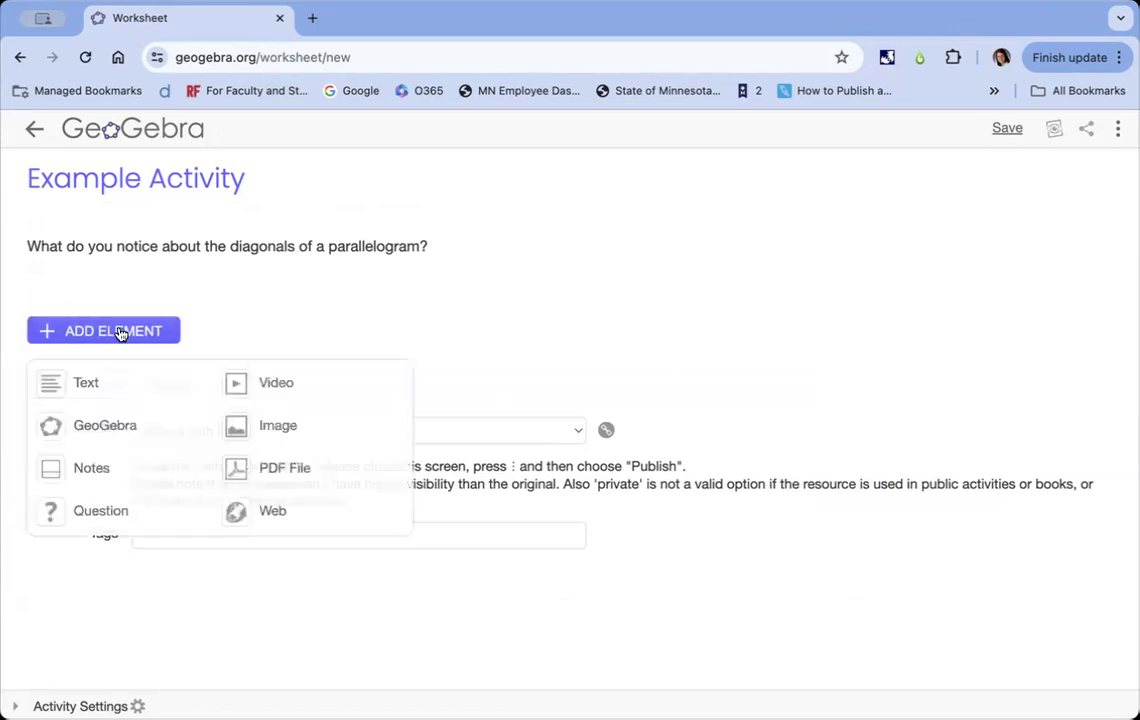
{"action": "left_click", "coordinate": [54, 428]}
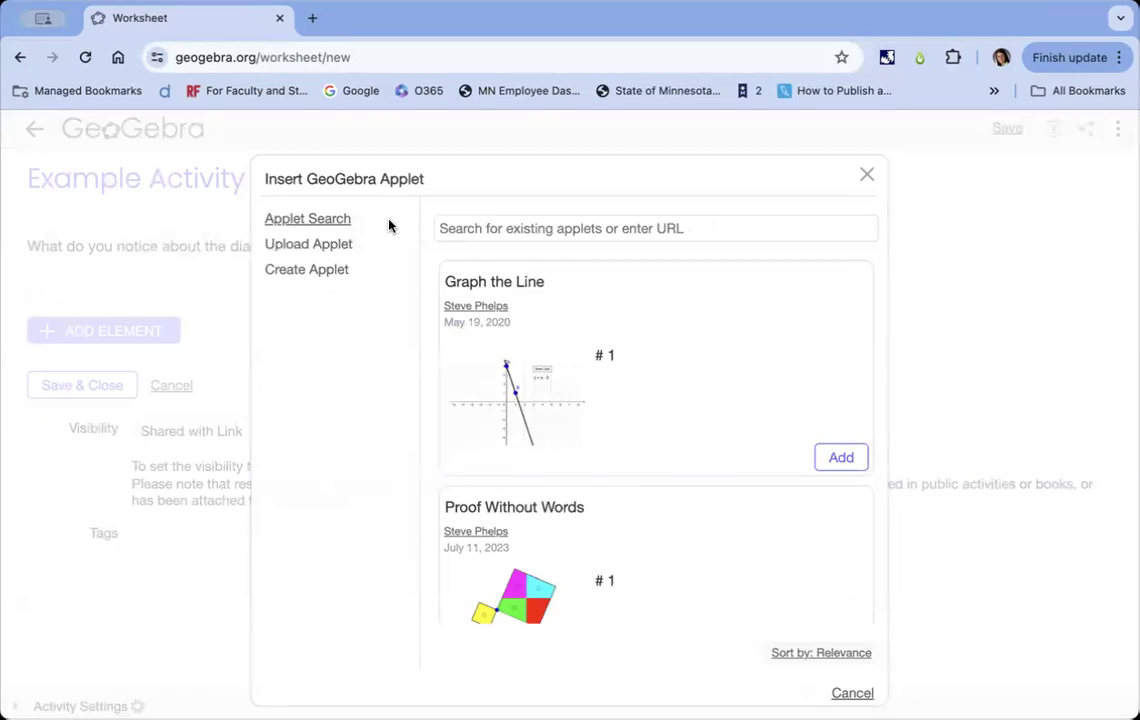
{"action": "left_click", "coordinate": [500, 232]}
{"action": "type", "text": "diago"}
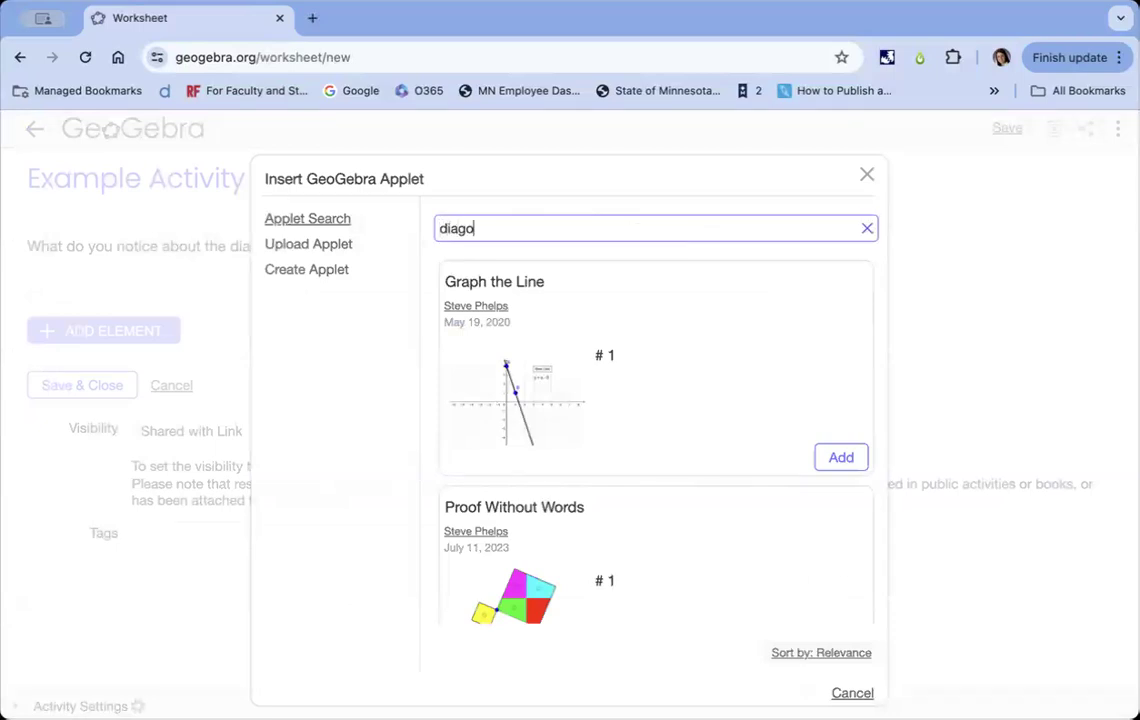
{"action": "type", "text": "nals of a parallelogram"}
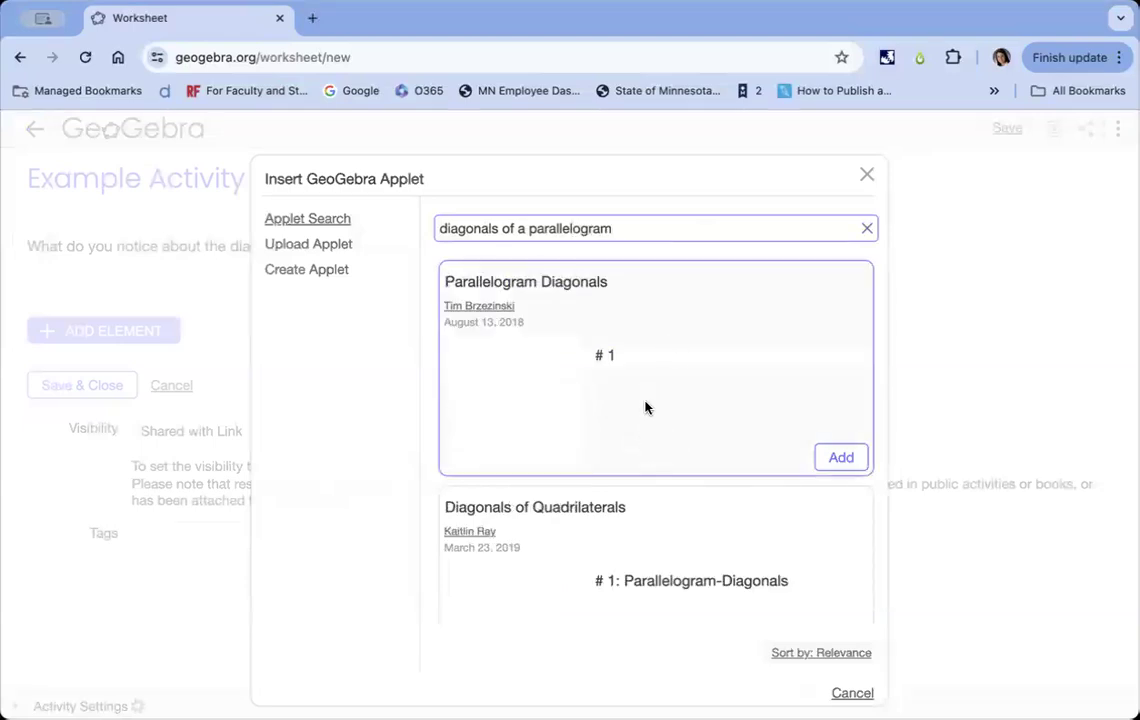
Step: Find applet # 6, "Diagonals of the Paralellogram", among the search results and add it to the activity
{"action": "scroll", "coordinate": [611, 331], "scroll_direction": "down", "scroll_amount": 3}
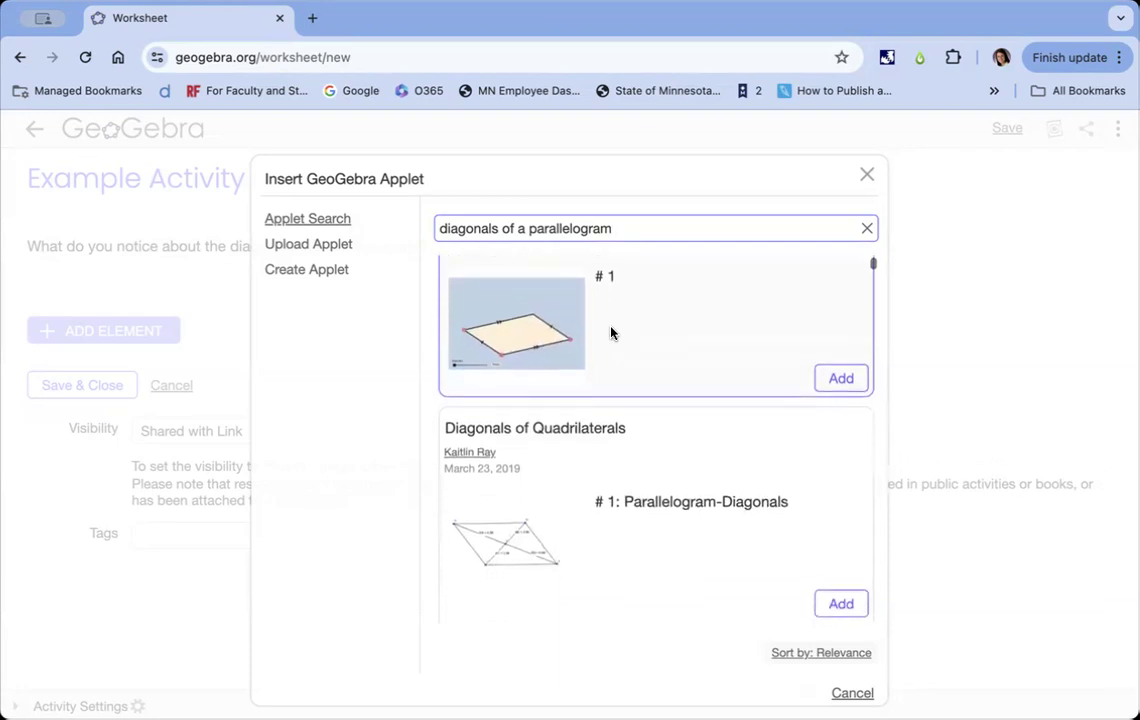
{"action": "scroll", "coordinate": [611, 333], "scroll_direction": "down", "scroll_amount": 3}
{"action": "scroll", "coordinate": [611, 333], "scroll_direction": "down", "scroll_amount": 4}
{"action": "scroll", "coordinate": [612, 334], "scroll_direction": "down", "scroll_amount": 10}
{"action": "scroll", "coordinate": [612, 333], "scroll_direction": "down", "scroll_amount": 10}
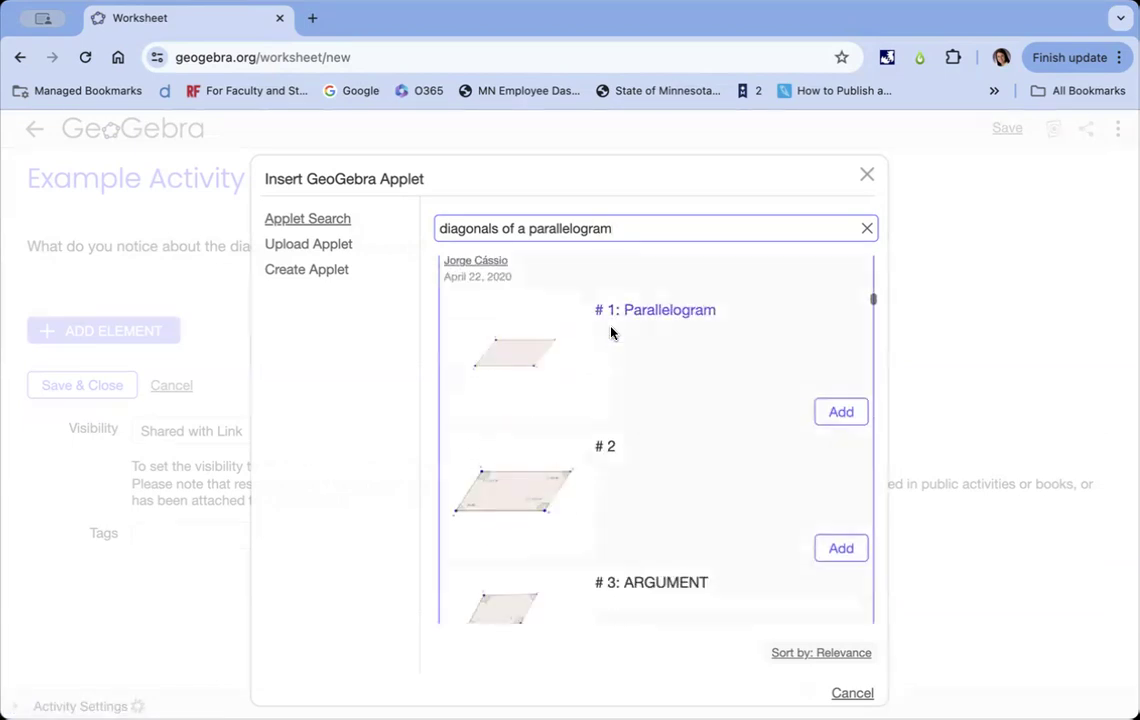
{"action": "scroll", "coordinate": [612, 333], "scroll_direction": "down", "scroll_amount": 12}
{"action": "scroll", "coordinate": [612, 333], "scroll_direction": "down", "scroll_amount": 3}
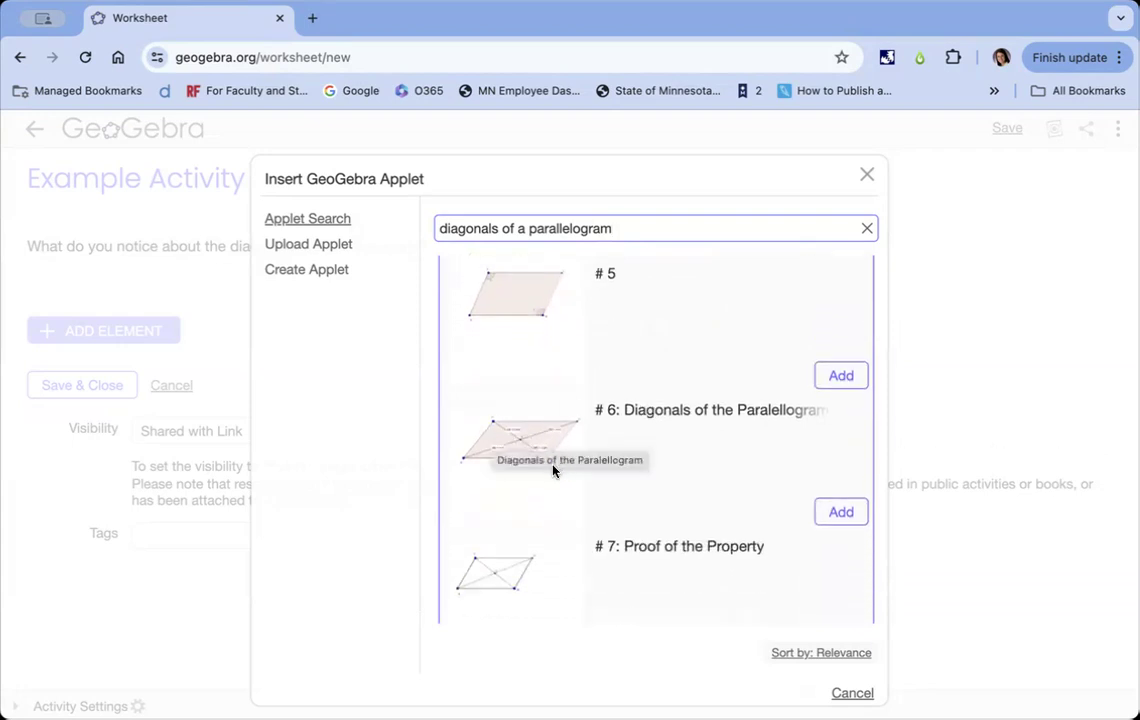
{"action": "left_click", "coordinate": [840, 514]}
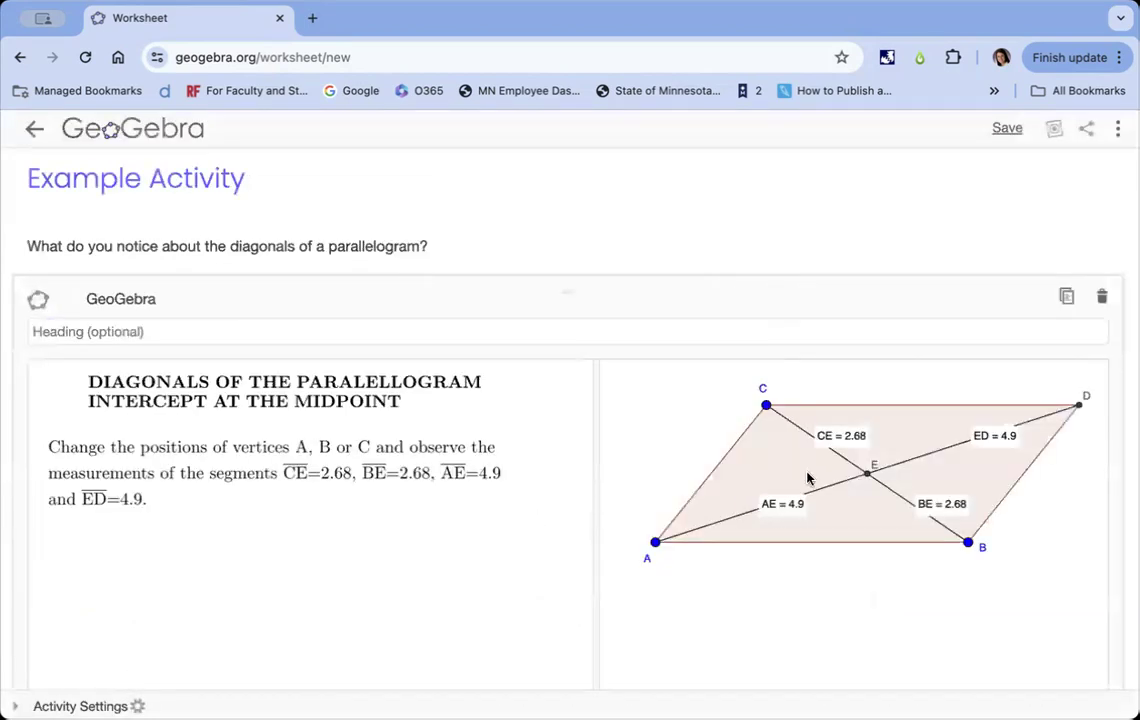
Step: Move vertex A of the parallelogram slightly downward as a test, and delete the inserted applet from the activity
{"action": "mouse_move", "coordinate": [660, 543]}
{"action": "left_mouse_down"}
{"action": "mouse_move", "coordinate": [728, 540]}
{"action": "mouse_move", "coordinate": [795, 508]}
{"action": "mouse_move", "coordinate": [668, 586]}
{"action": "mouse_move", "coordinate": [657, 532]}
{"action": "mouse_move", "coordinate": [644, 545]}
{"action": "mouse_move", "coordinate": [654, 557]}
{"action": "left_mouse_up"}
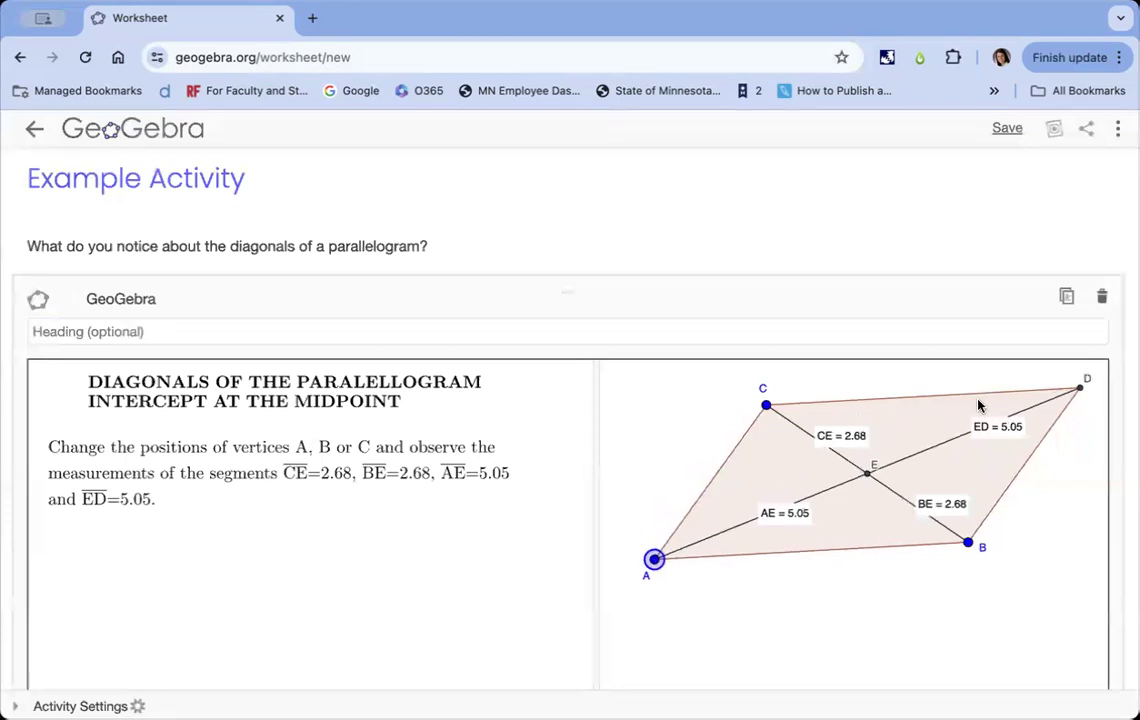
{"action": "left_click", "coordinate": [1101, 300]}
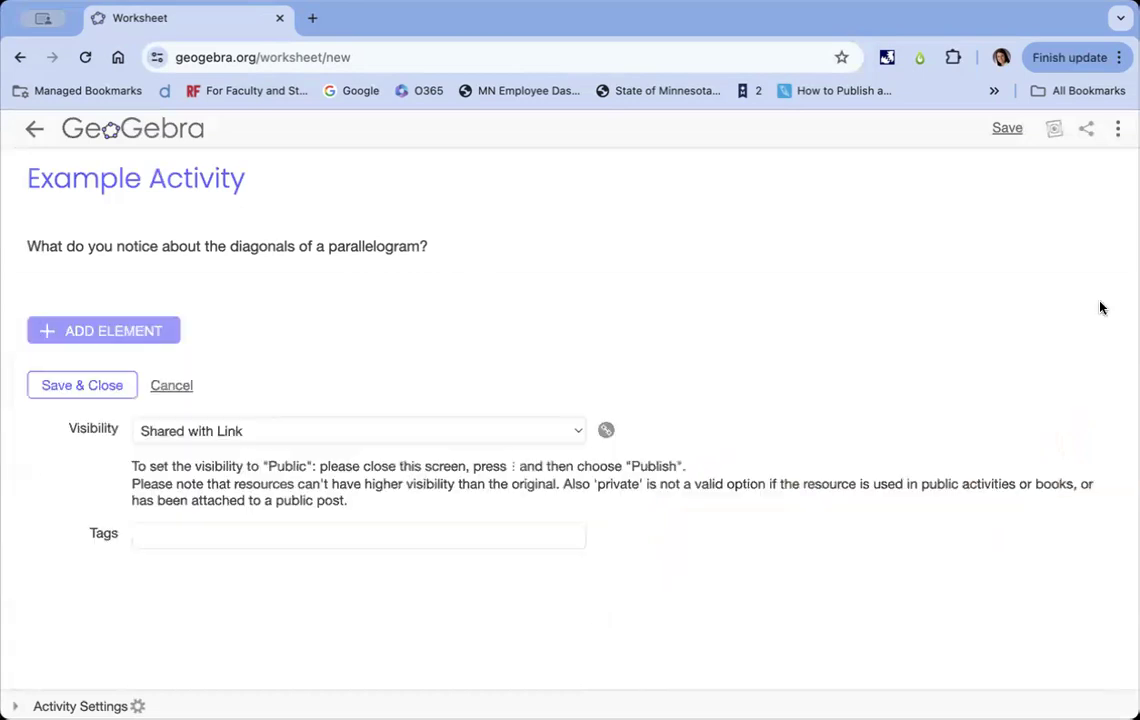
Step: Add a GeoGebra element to the activity as a newly created Geometry applet
{"action": "left_click", "coordinate": [144, 338]}
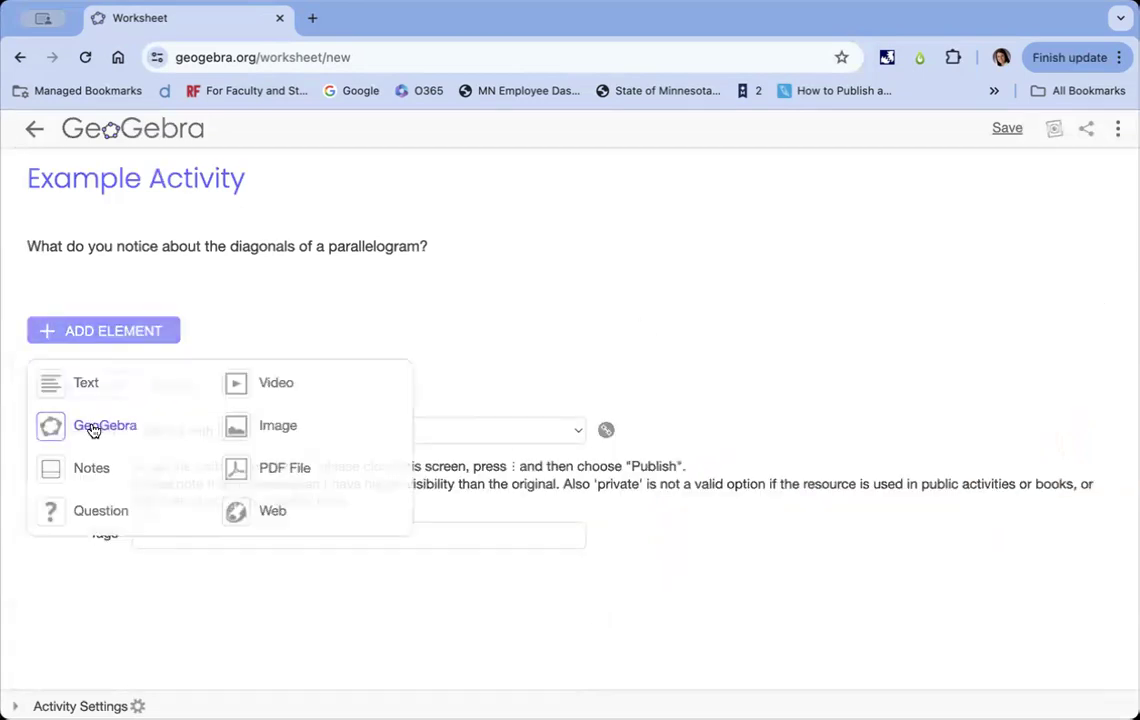
{"action": "left_click", "coordinate": [58, 427]}
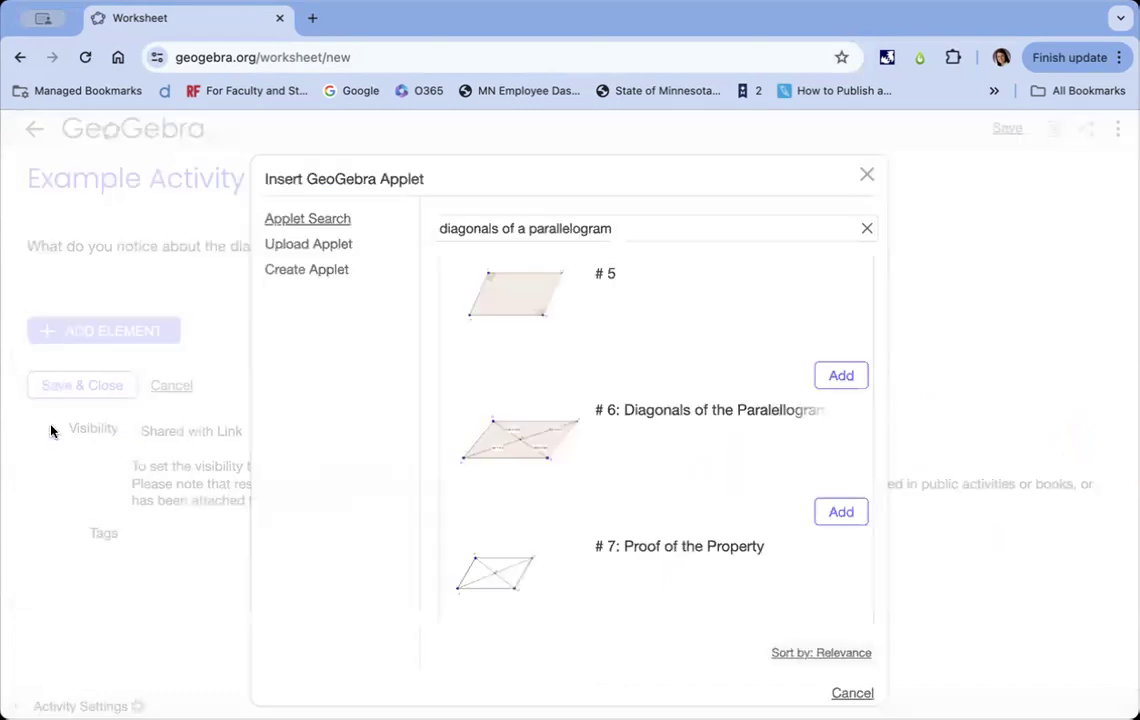
{"action": "left_click", "coordinate": [316, 272]}
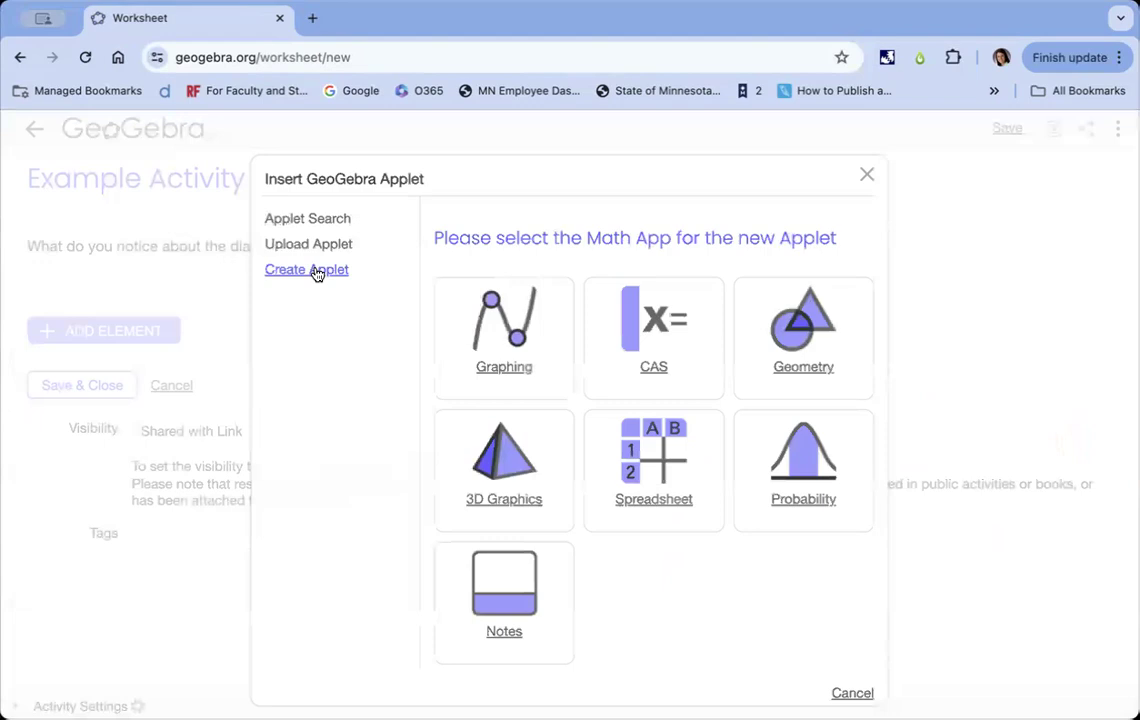
{"action": "left_click", "coordinate": [786, 339]}
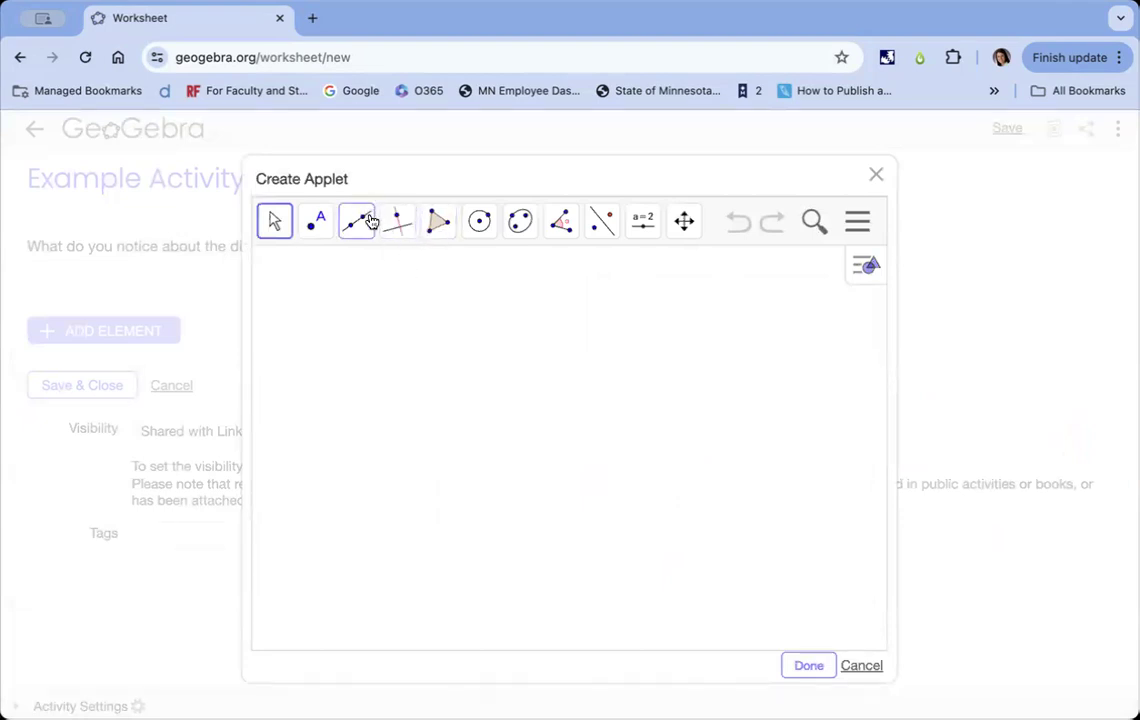
Step: Draw a closed four-sided polygon ABCD shaped like a parallelogram with the Polygon tool
{"action": "left_click", "coordinate": [432, 226]}
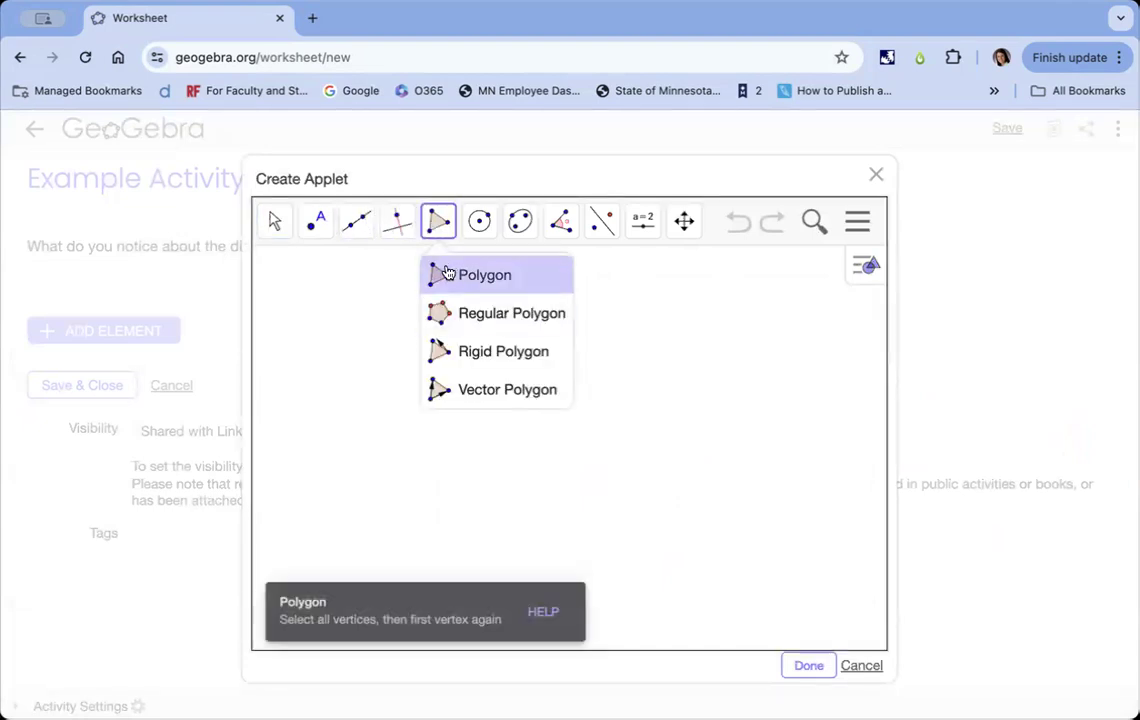
{"action": "left_click", "coordinate": [440, 279]}
{"action": "left_click", "coordinate": [429, 338]}
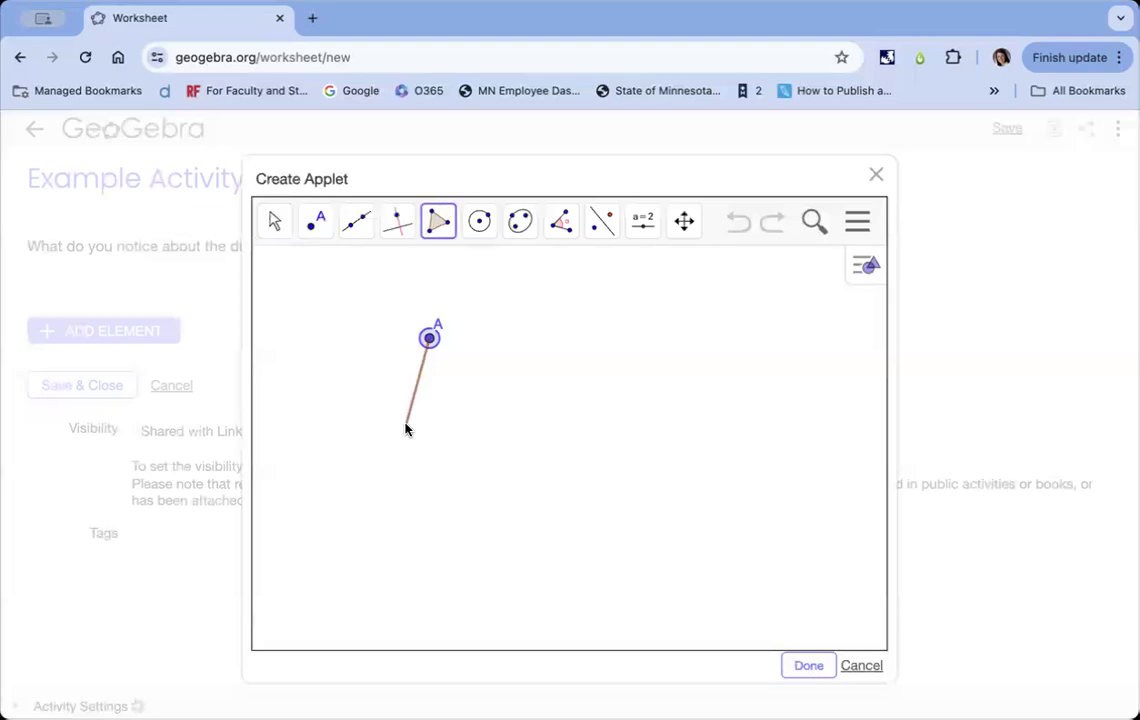
{"action": "left_click", "coordinate": [606, 436]}
{"action": "left_click", "coordinate": [637, 332]}
{"action": "left_click", "coordinate": [430, 338]}
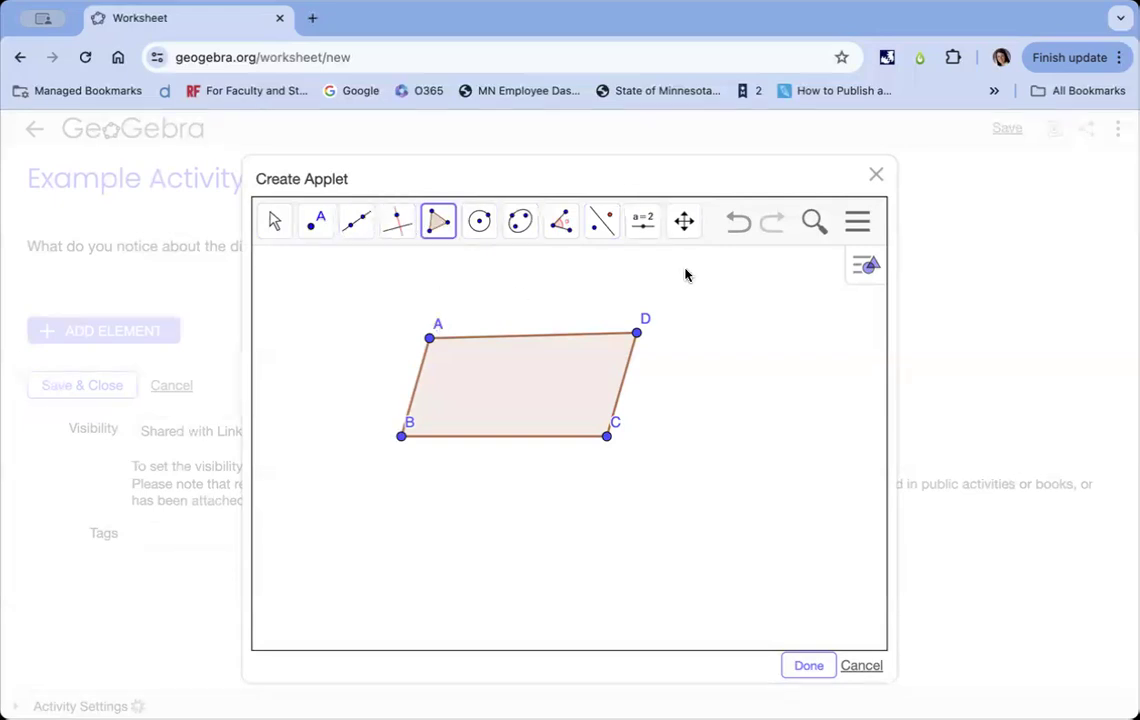
Step: Customize the applet's toolbar by removing the Slider, Reflect about Line, Angle, Ellipse, Circle with Center through Point and Polygon tool groups
{"action": "left_click", "coordinate": [856, 220]}
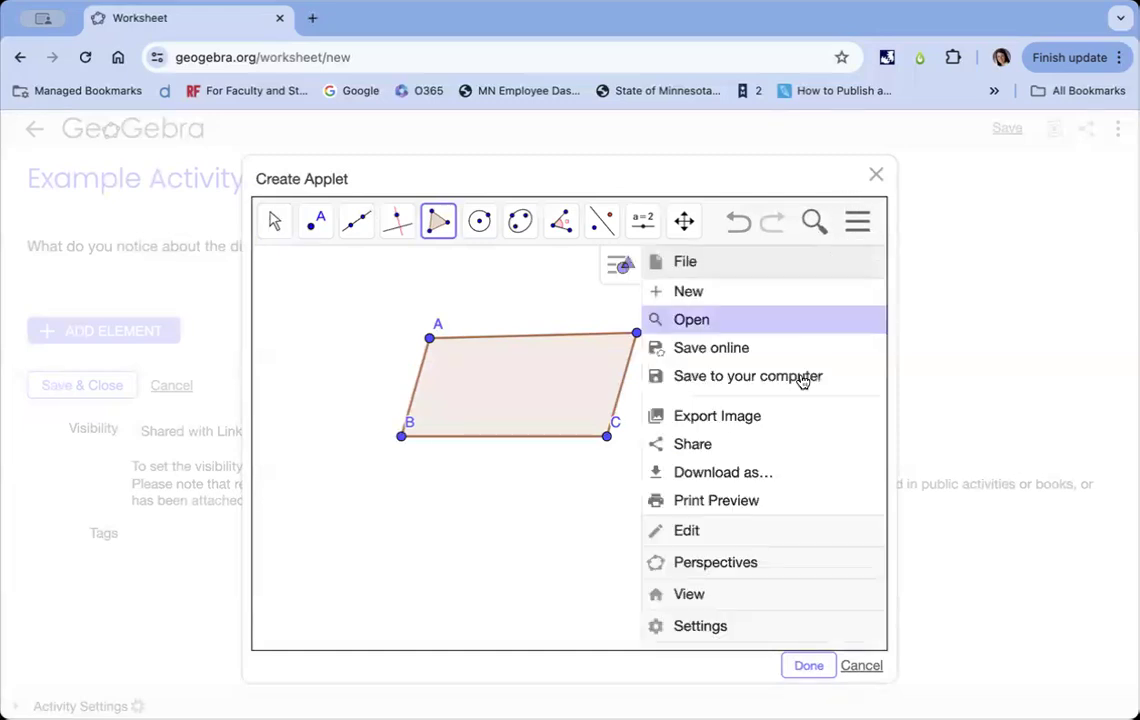
{"action": "scroll", "coordinate": [768, 487], "scroll_direction": "down", "scroll_amount": 2}
{"action": "left_click", "coordinate": [688, 569]}
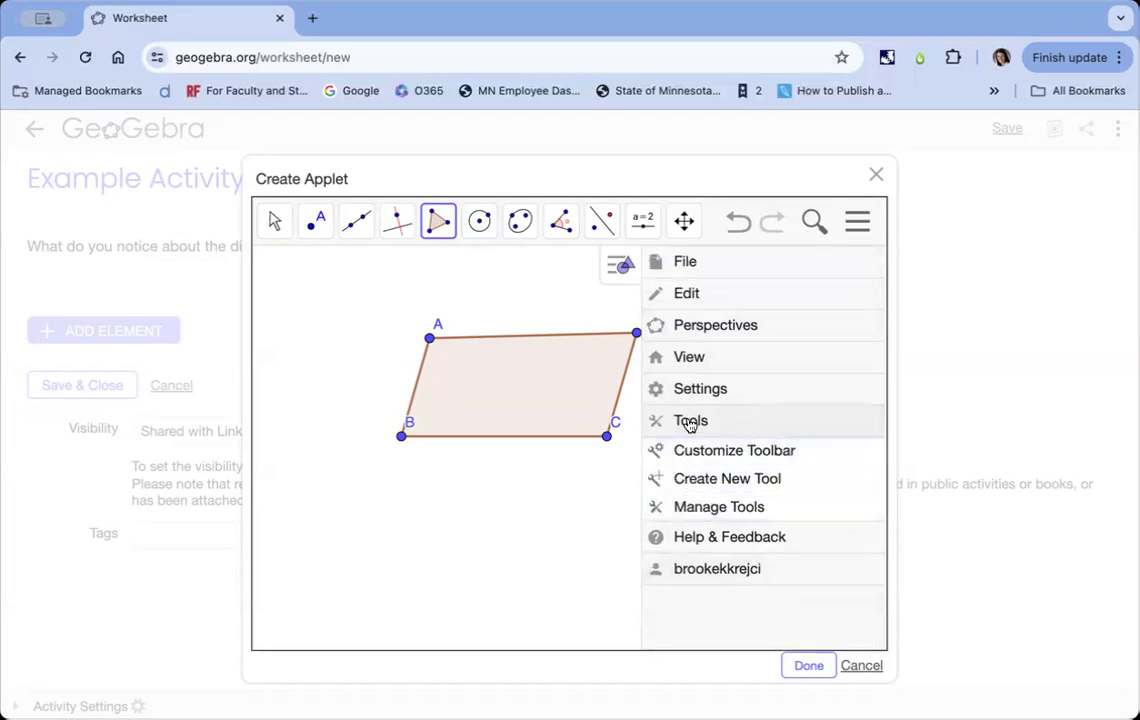
{"action": "left_click", "coordinate": [686, 452]}
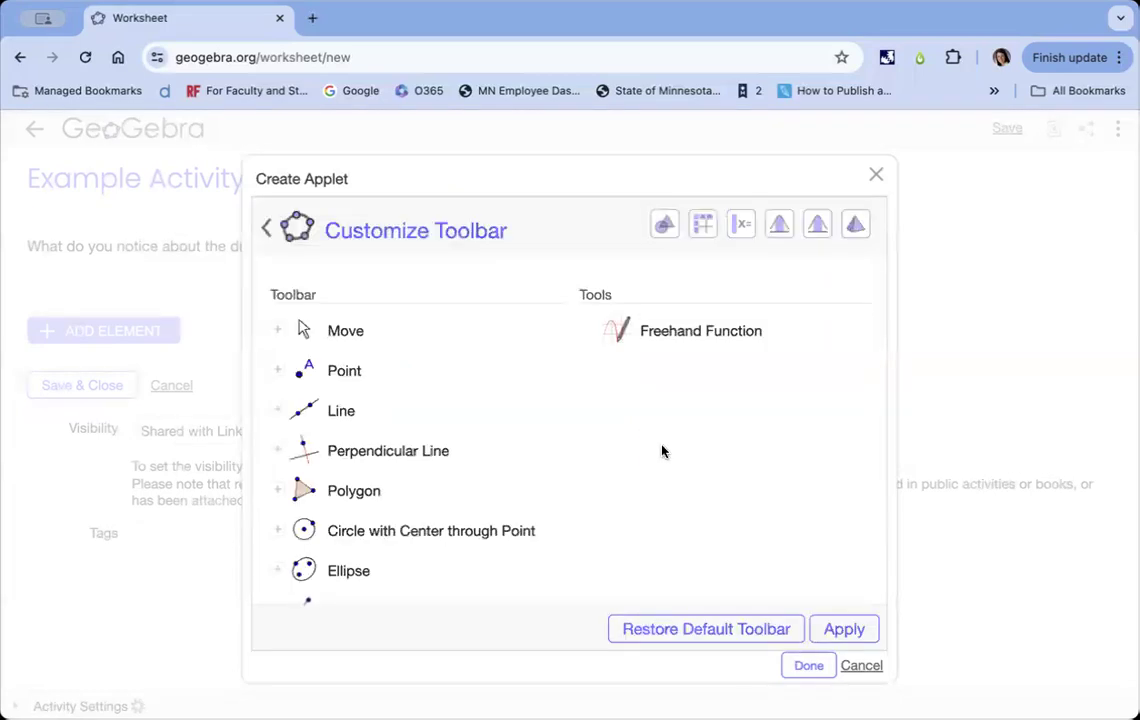
{"action": "scroll", "coordinate": [421, 440], "scroll_direction": "down", "scroll_amount": 2}
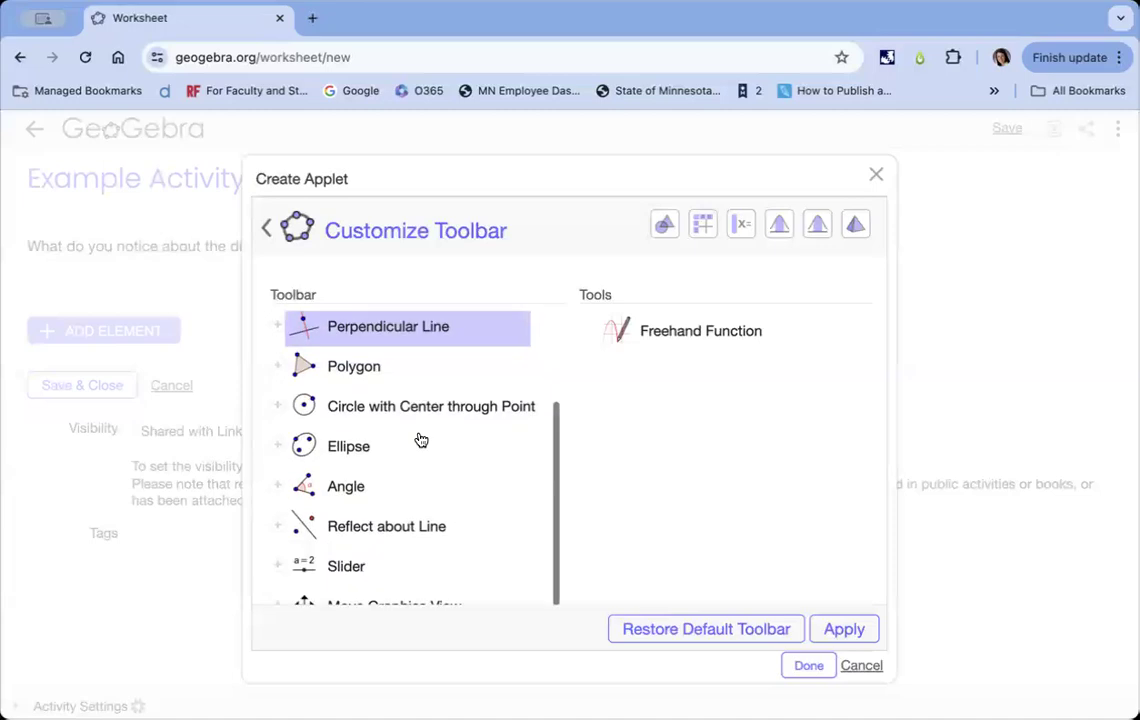
{"action": "left_click_drag", "start_coordinate": [332, 564], "coordinate": [655, 478]}
{"action": "left_click_drag", "start_coordinate": [388, 564], "coordinate": [636, 527]}
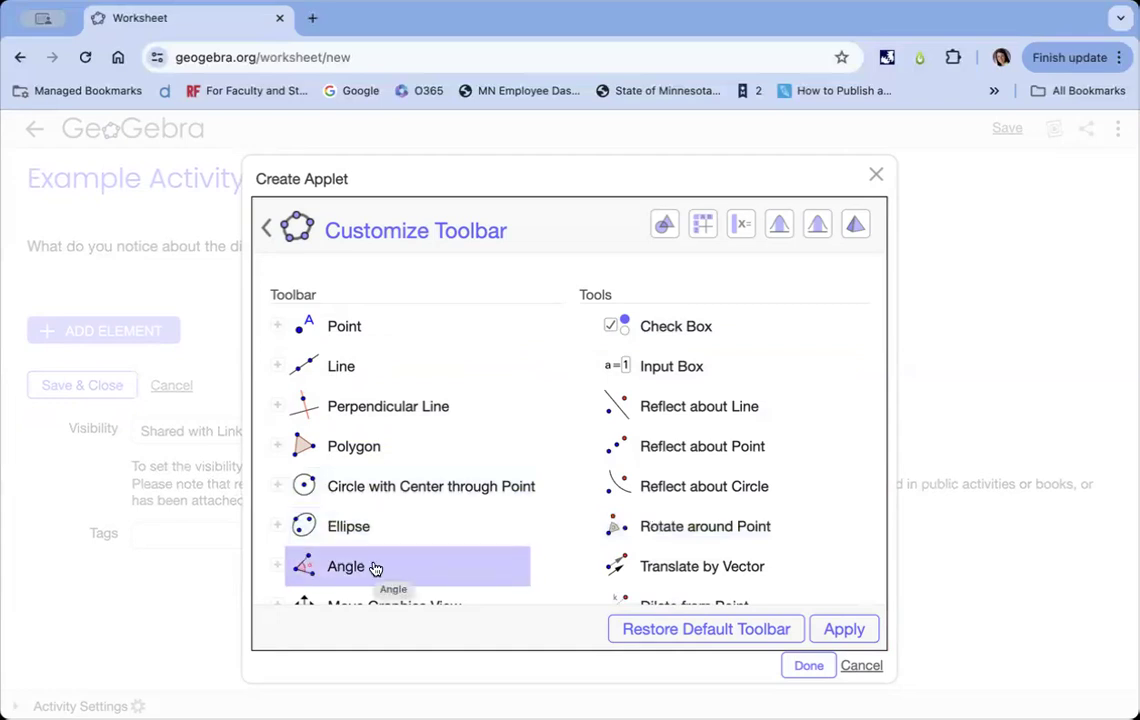
{"action": "left_click_drag", "start_coordinate": [374, 567], "coordinate": [651, 501]}
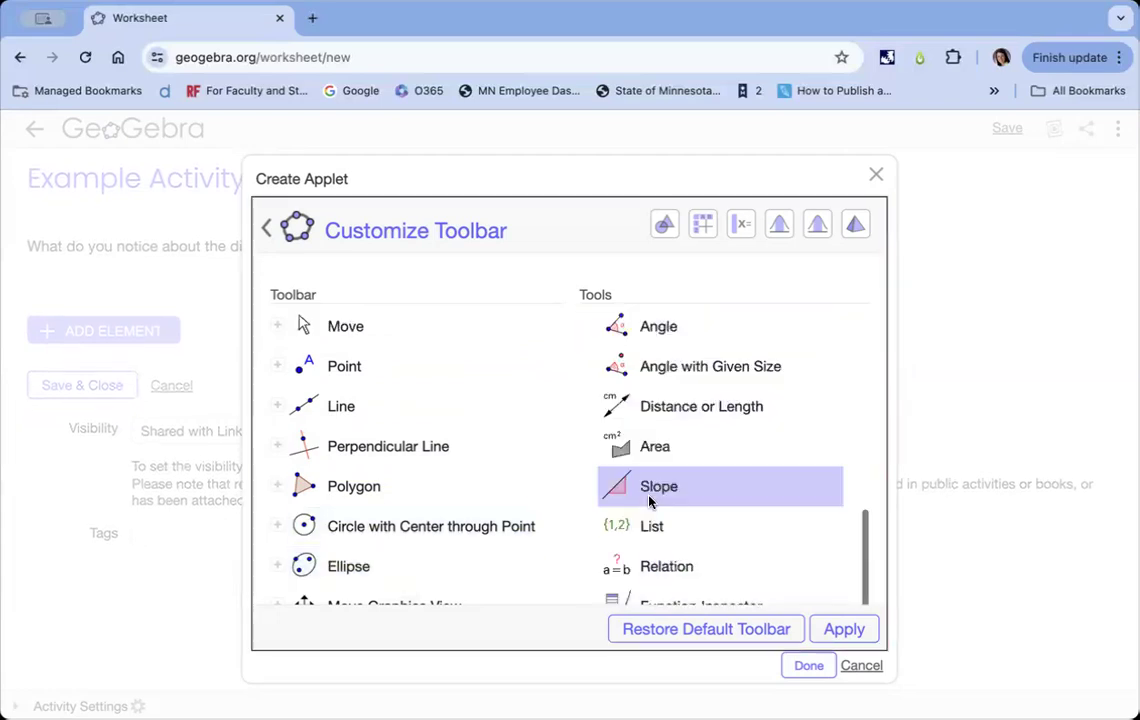
{"action": "left_click_drag", "start_coordinate": [316, 569], "coordinate": [674, 529]}
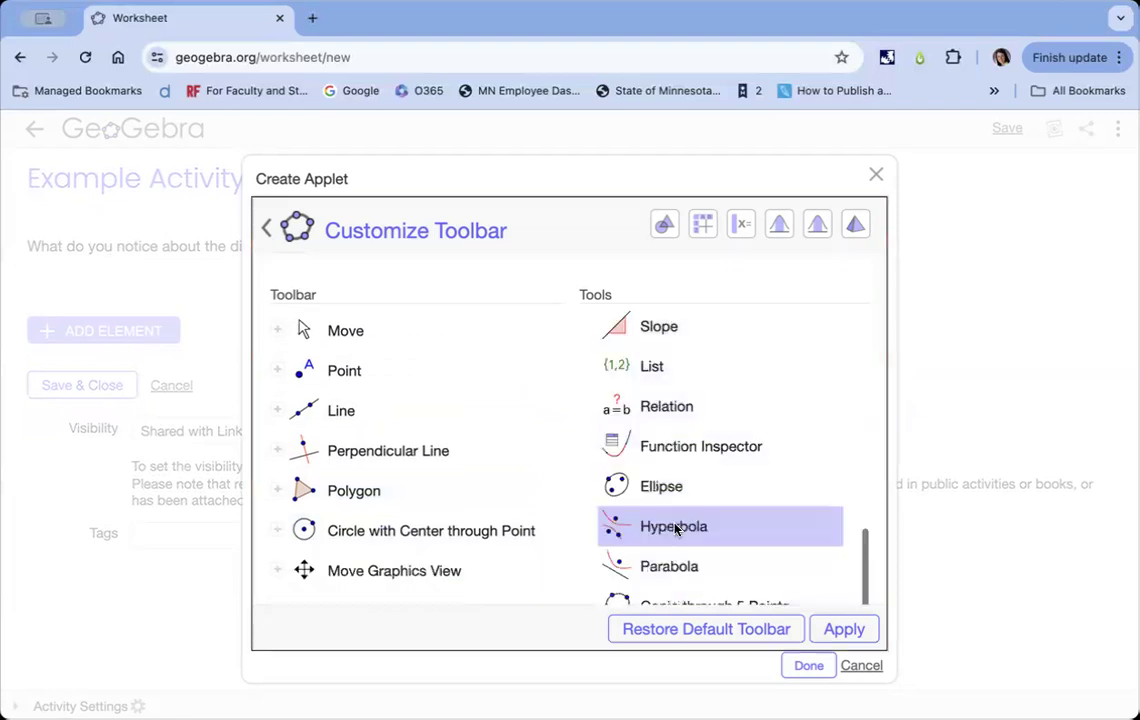
{"action": "left_click_drag", "start_coordinate": [359, 545], "coordinate": [690, 520]}
{"action": "left_click_drag", "start_coordinate": [344, 496], "coordinate": [646, 482]}
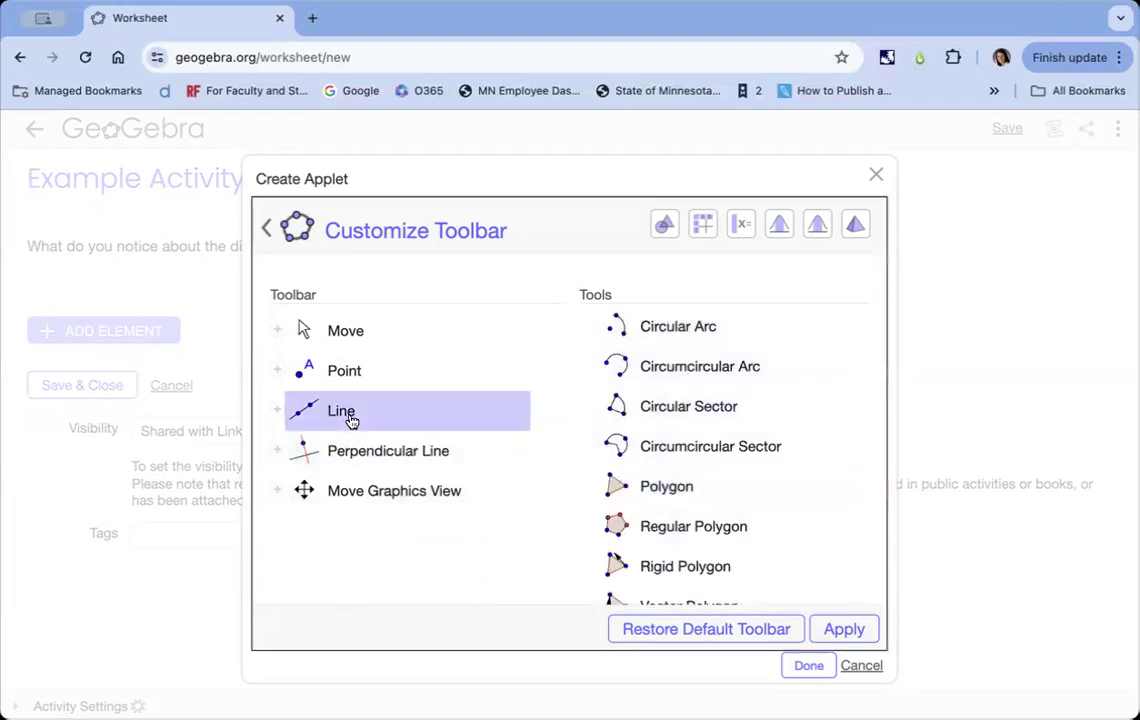
Step: Check the tools in the Perpendicular Line group and remove the whole group from the custom toolbar
{"action": "left_click", "coordinate": [275, 454]}
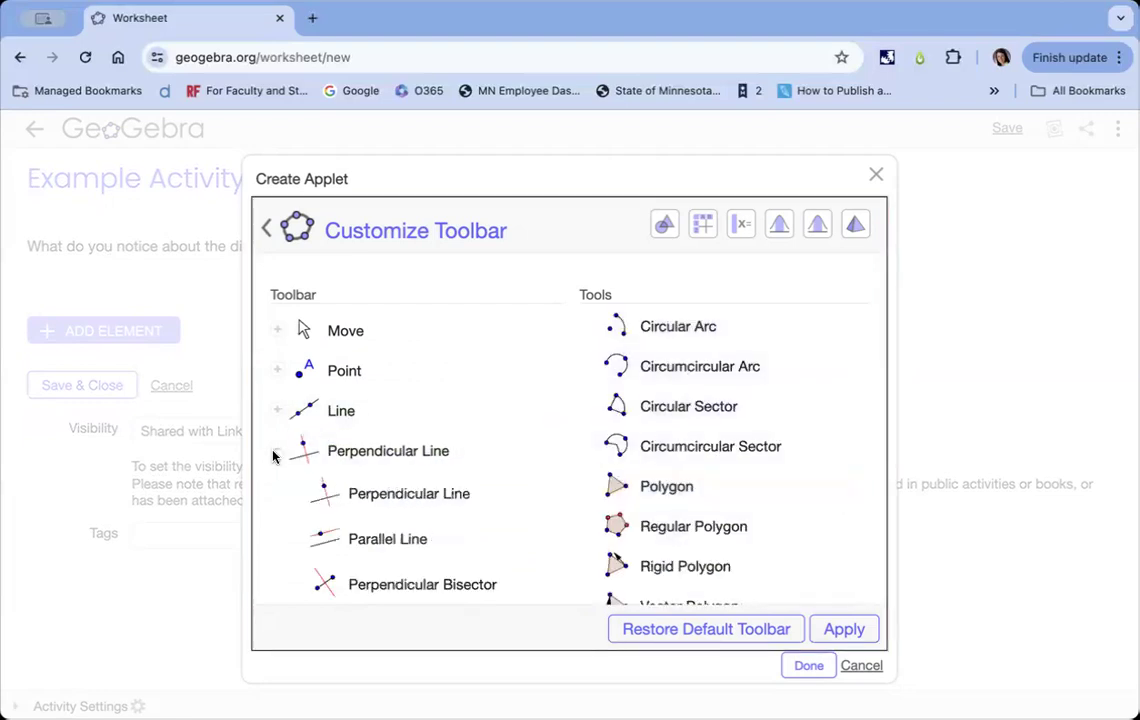
{"action": "scroll", "coordinate": [351, 478], "scroll_direction": "down", "scroll_amount": 5}
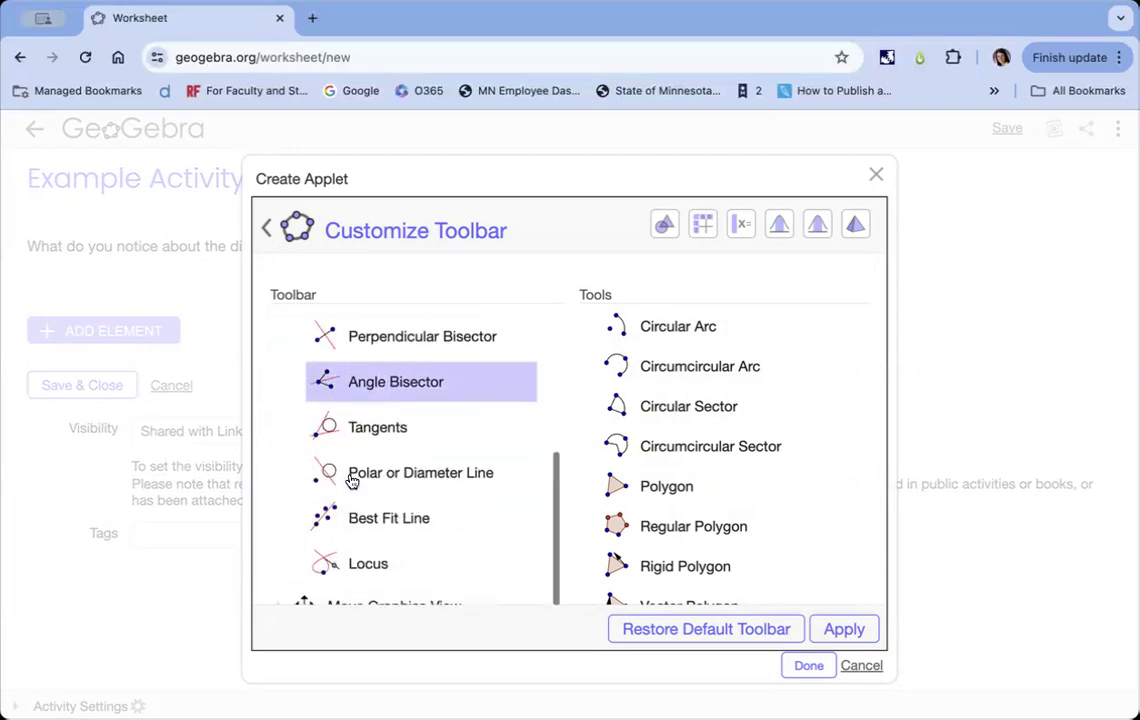
{"action": "scroll", "coordinate": [373, 414], "scroll_direction": "up", "scroll_amount": 1}
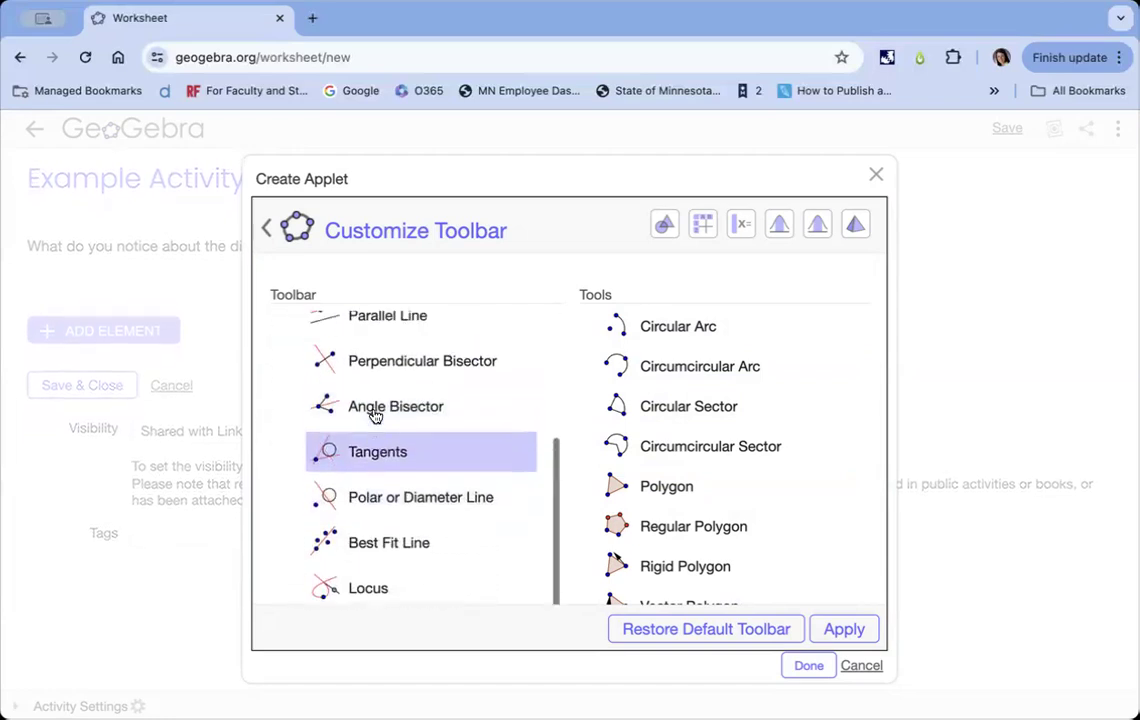
{"action": "scroll", "coordinate": [374, 416], "scroll_direction": "up", "scroll_amount": 4}
{"action": "left_click_drag", "start_coordinate": [349, 384], "coordinate": [661, 400]}
Step: Check the tools in the Line group and remove the whole group from the custom toolbar
{"action": "left_click", "coordinate": [280, 411]}
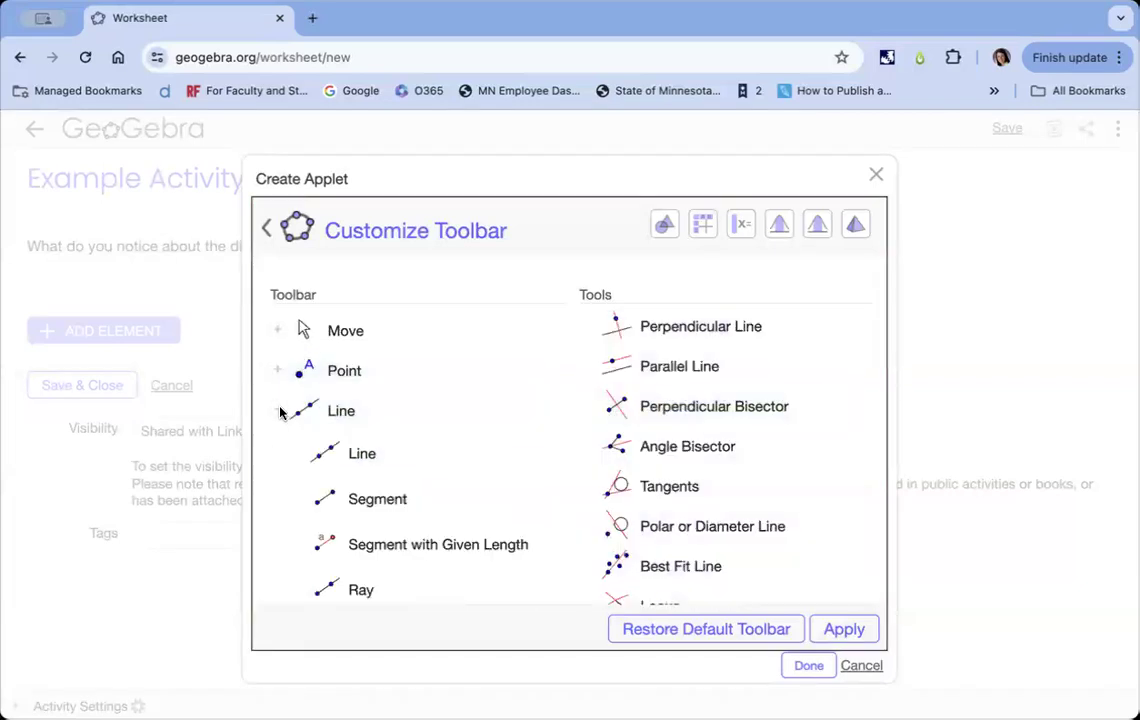
{"action": "scroll", "coordinate": [377, 499], "scroll_direction": "down", "scroll_amount": 3}
{"action": "scroll", "coordinate": [375, 500], "scroll_direction": "up", "scroll_amount": 4}
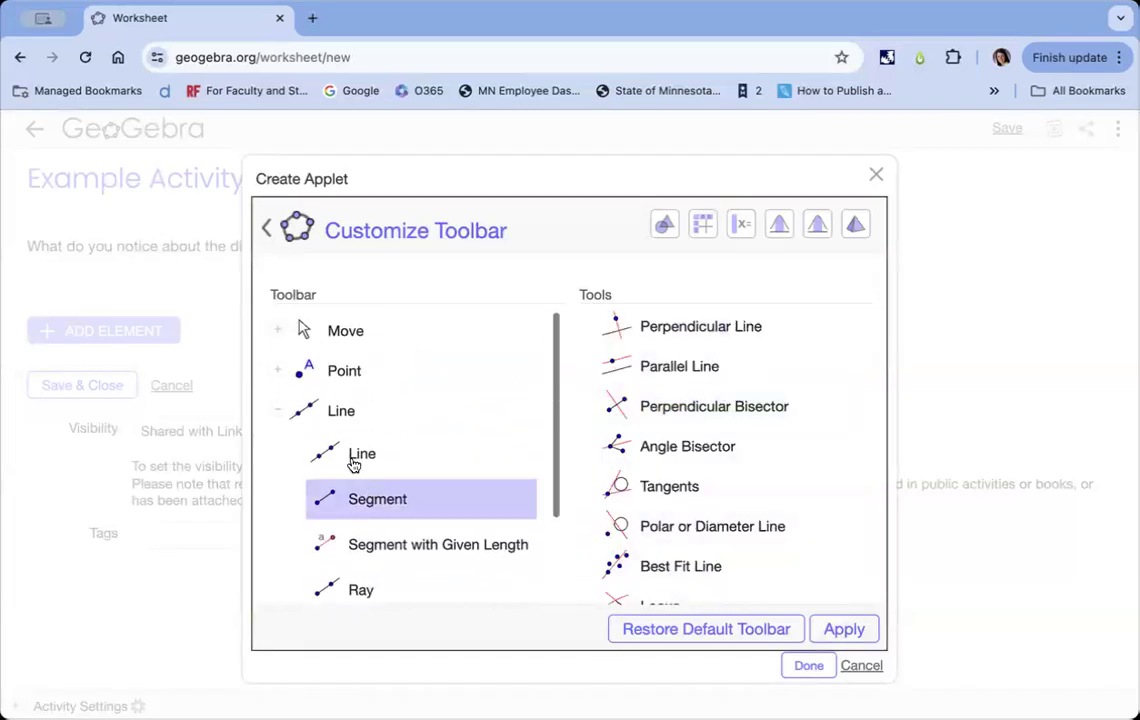
{"action": "left_click_drag", "start_coordinate": [343, 420], "coordinate": [640, 430]}
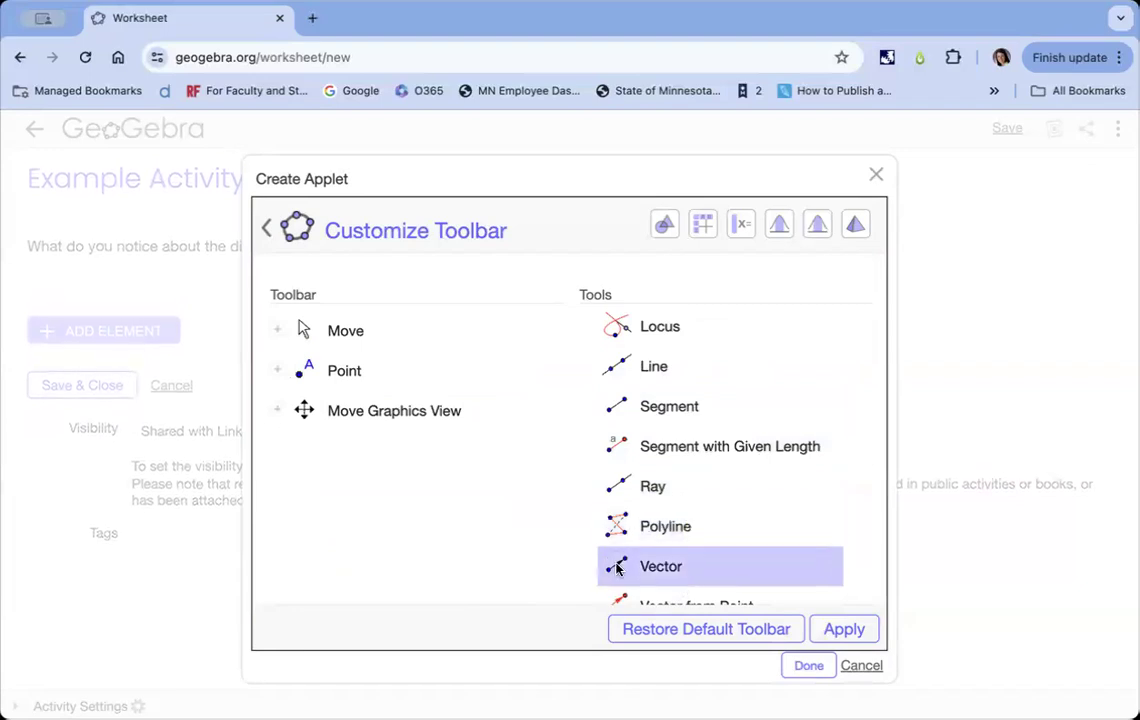
Step: Add the Distance or Length tool to the custom toolbar and finish creating the applet
{"action": "scroll", "coordinate": [731, 507], "scroll_direction": "up", "scroll_amount": 5}
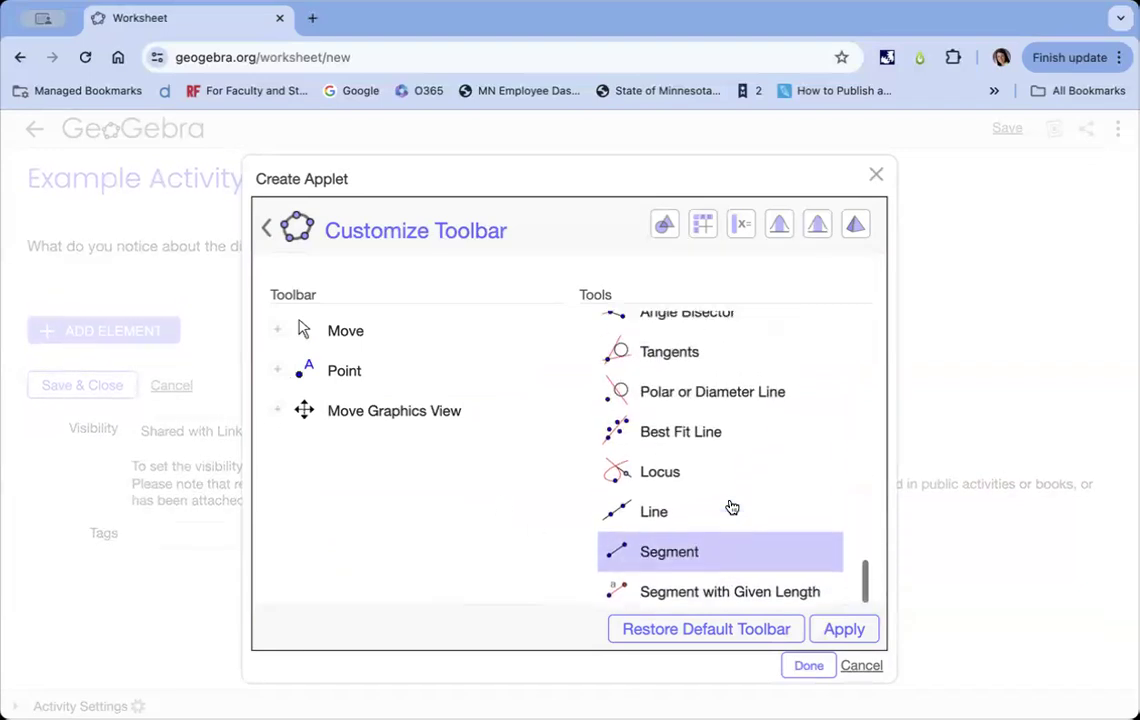
{"action": "scroll", "coordinate": [731, 507], "scroll_direction": "up", "scroll_amount": 8}
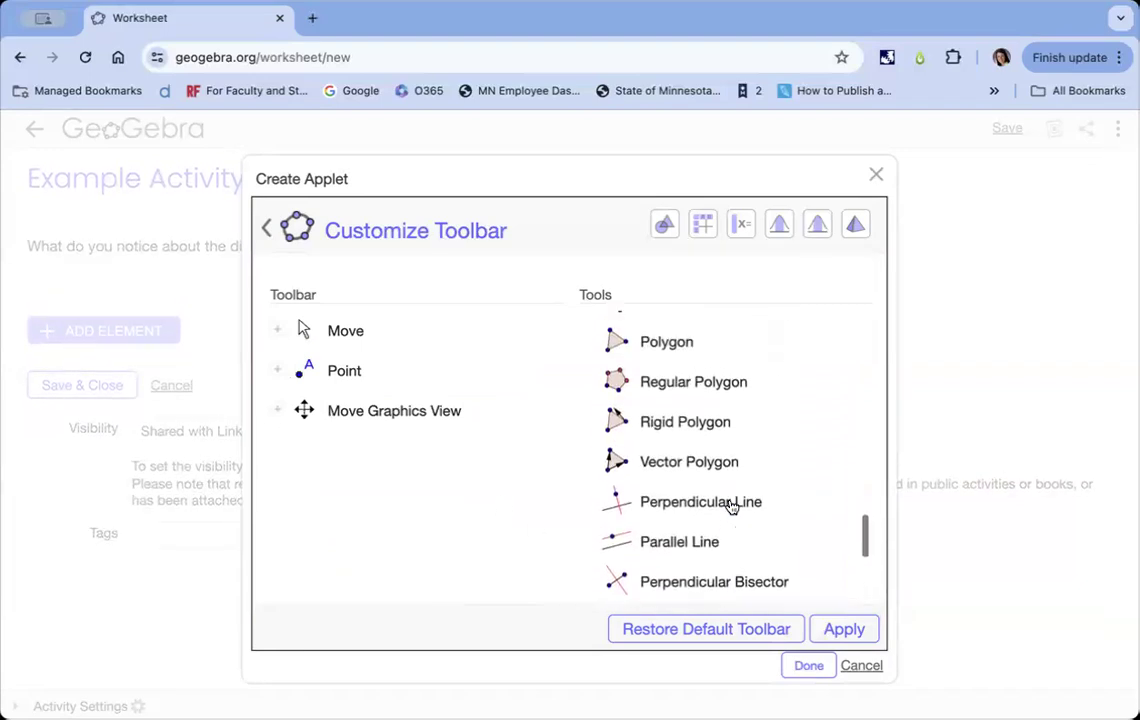
{"action": "scroll", "coordinate": [731, 507], "scroll_direction": "up", "scroll_amount": 10}
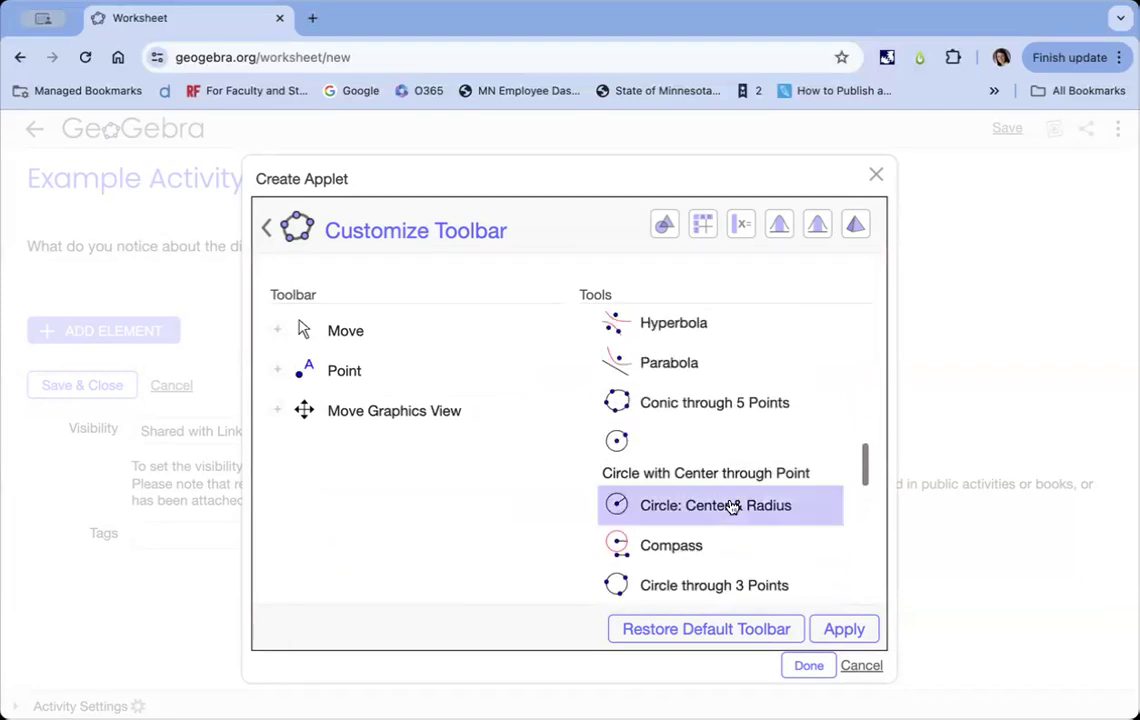
{"action": "scroll", "coordinate": [731, 507], "scroll_direction": "up", "scroll_amount": 2}
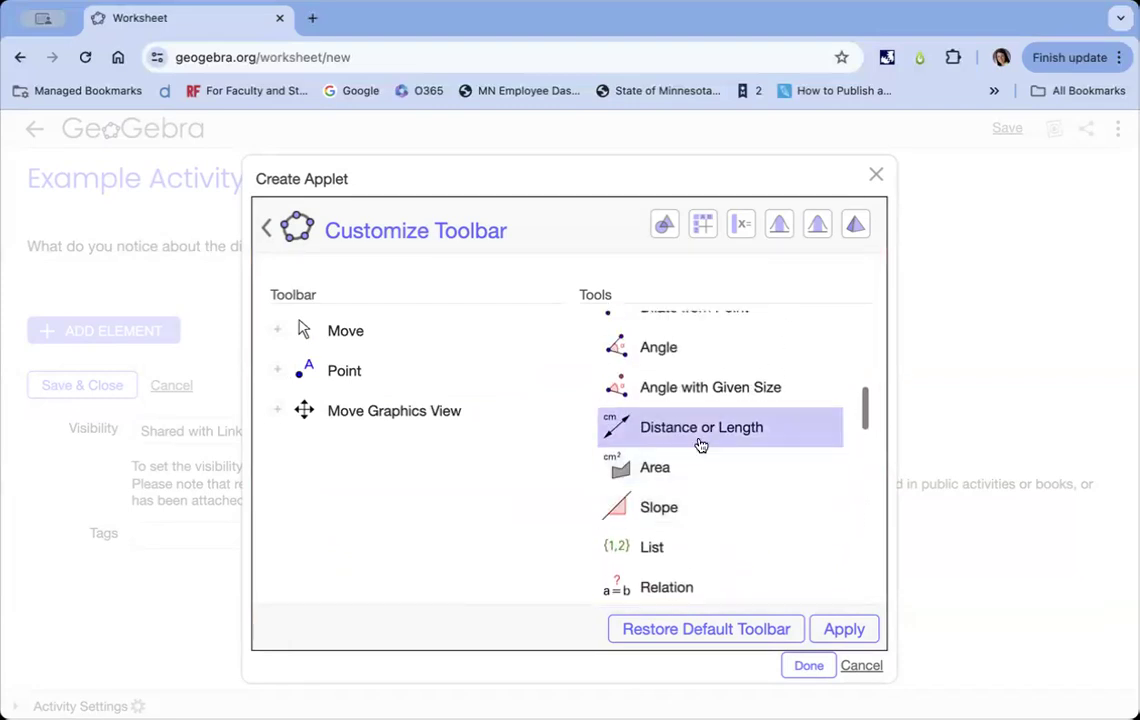
{"action": "left_click_drag", "start_coordinate": [695, 440], "coordinate": [331, 471]}
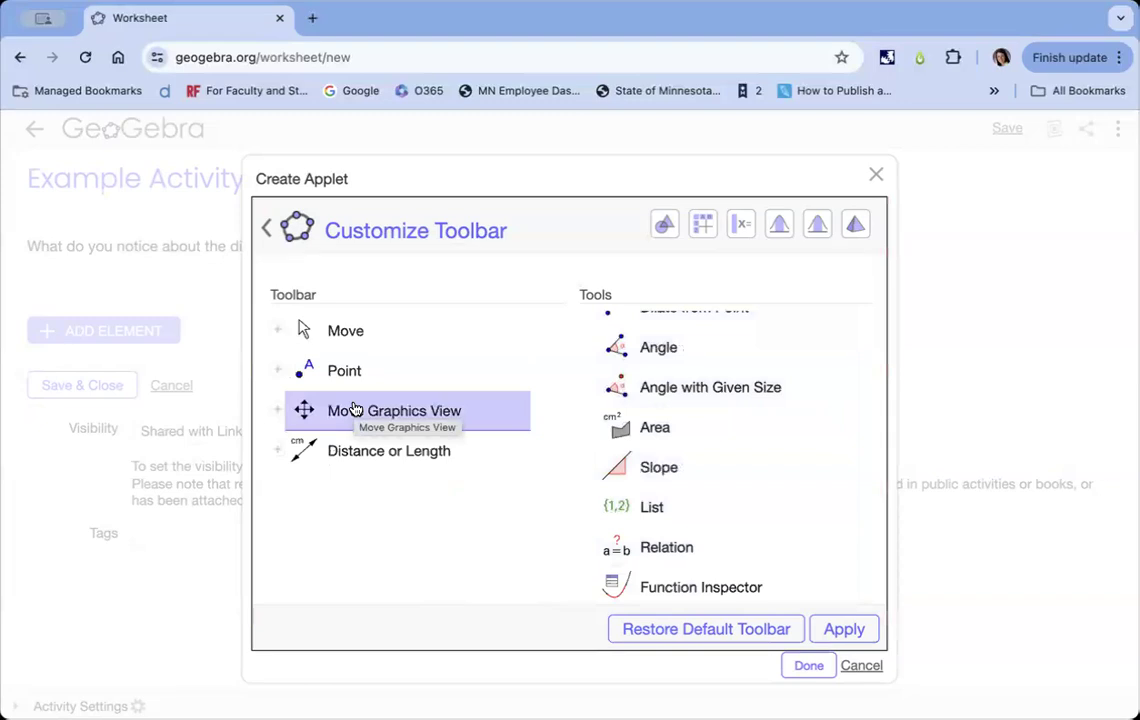
{"action": "left_click", "coordinate": [844, 630]}
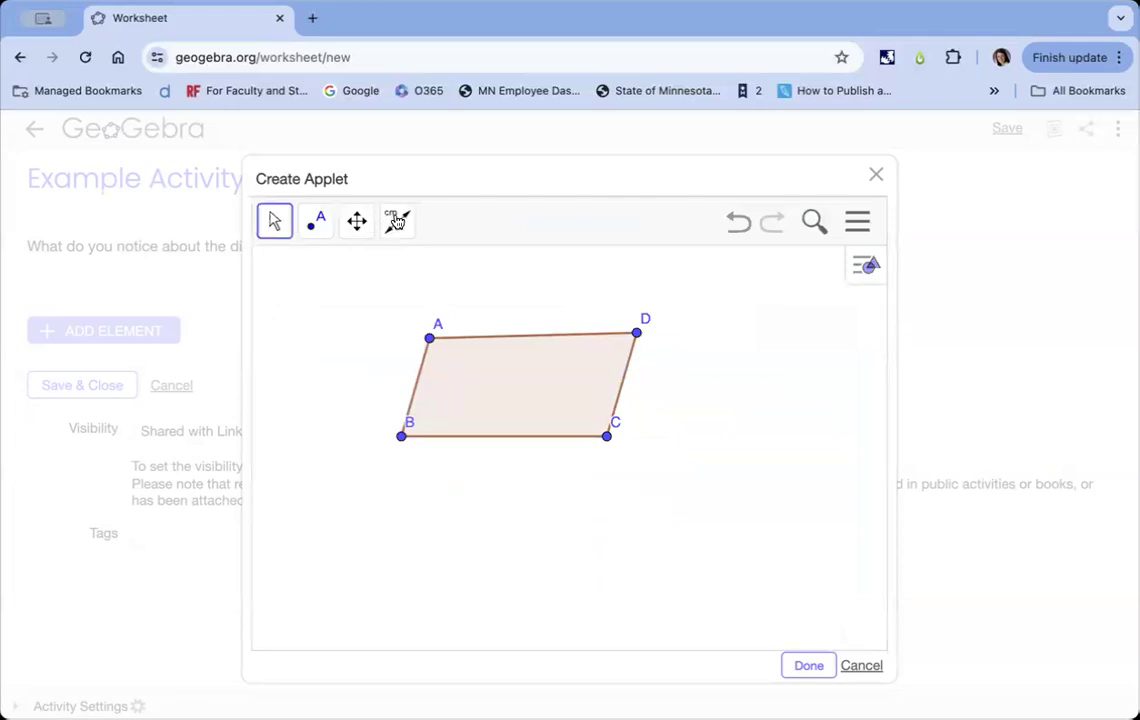
{"action": "left_click", "coordinate": [808, 666]}
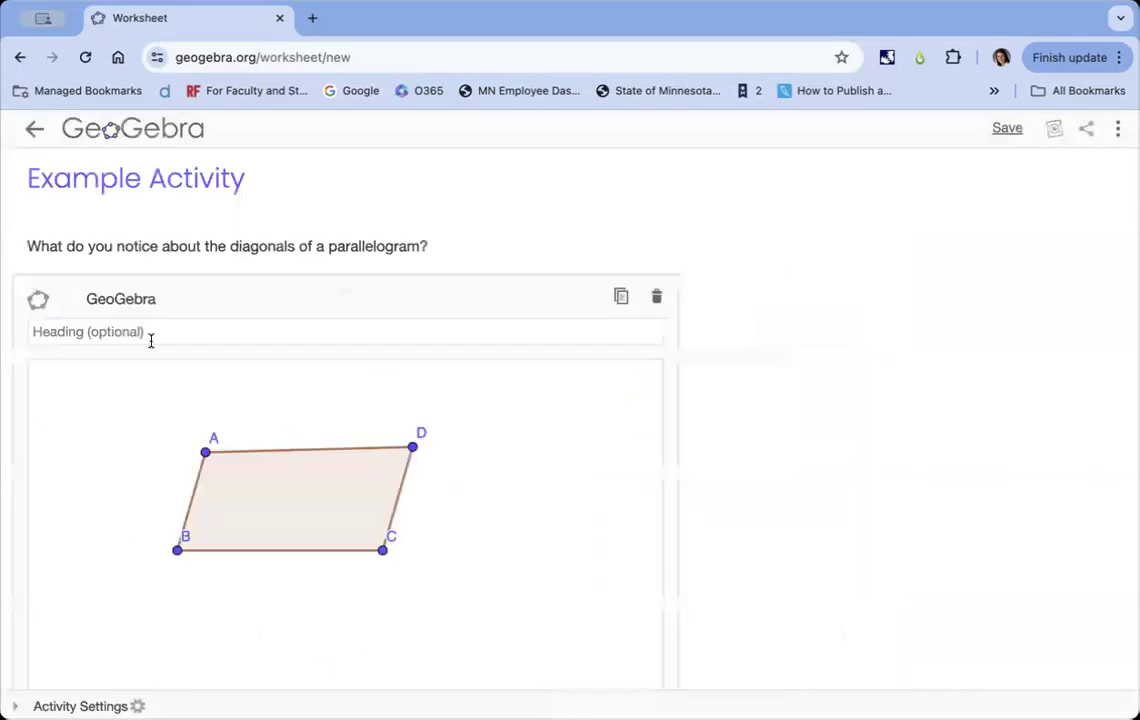
Step: Look over the question text and the parallelogram applet inserted beneath it in the activity
{"action": "scroll", "coordinate": [151, 341], "scroll_direction": "down", "scroll_amount": 1}
{"action": "scroll", "coordinate": [151, 341], "scroll_direction": "down", "scroll_amount": 2}
{"action": "scroll", "coordinate": [150, 338], "scroll_direction": "up", "scroll_amount": 2}
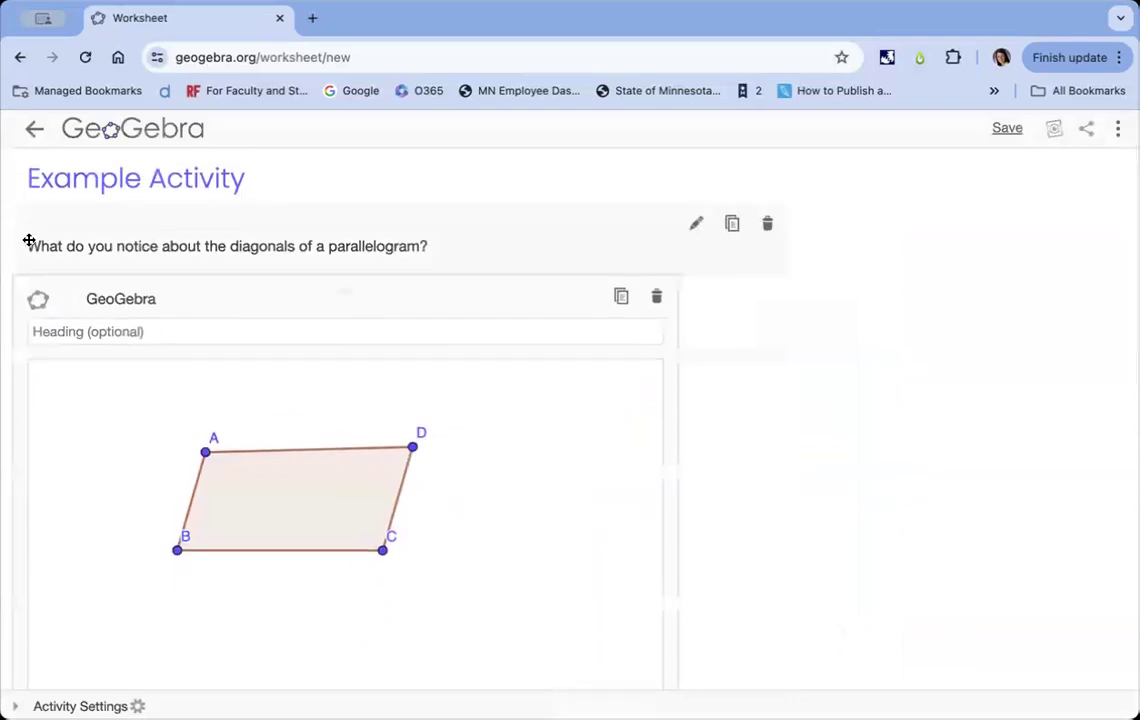
{"action": "left_click_drag", "start_coordinate": [63, 244], "coordinate": [28, 244]}
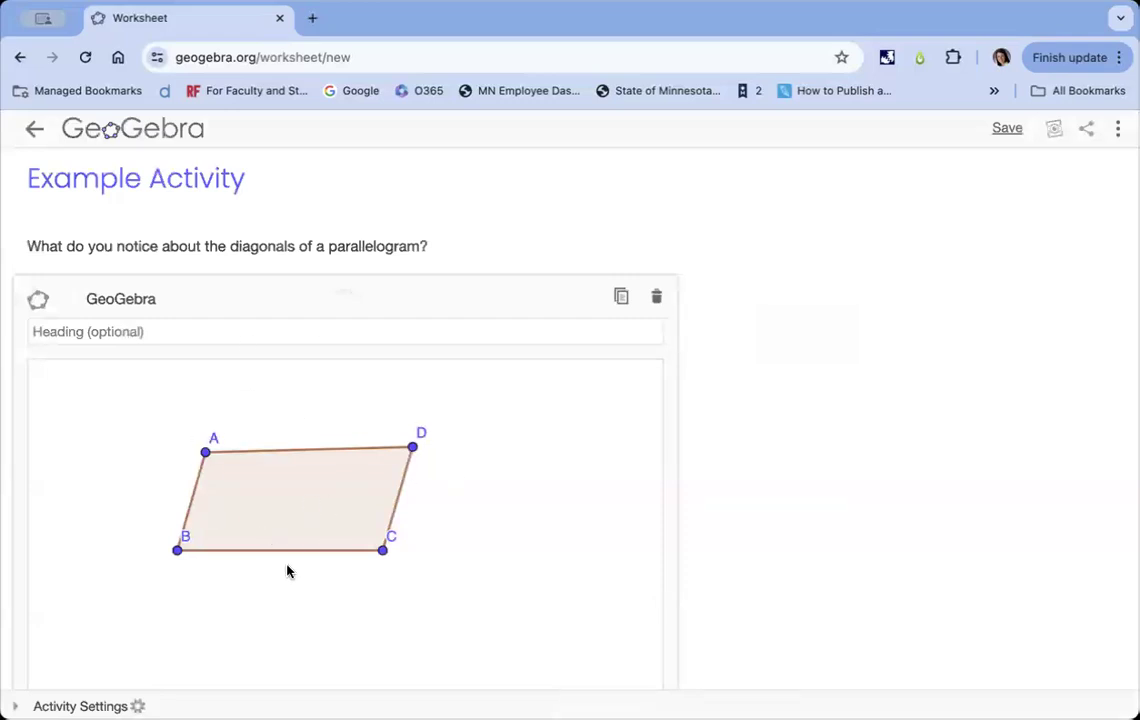
{"action": "scroll", "coordinate": [283, 534], "scroll_direction": "down", "scroll_amount": 4}
{"action": "scroll", "coordinate": [283, 534], "scroll_direction": "up", "scroll_amount": 1}
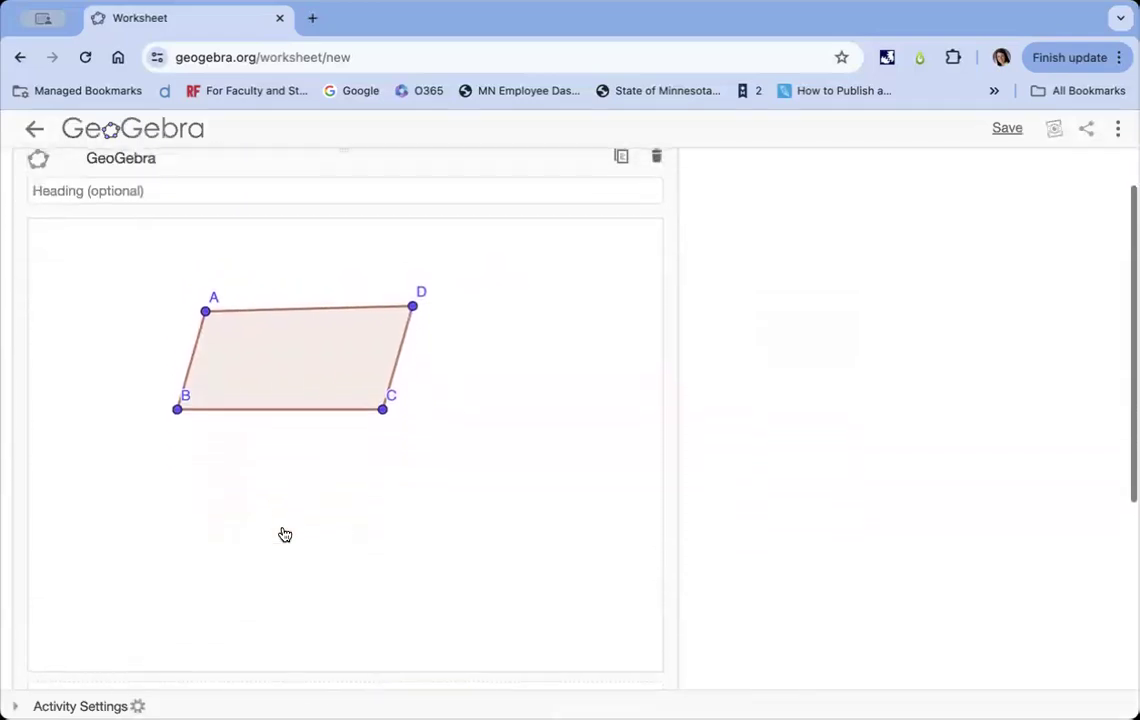
{"action": "scroll", "coordinate": [283, 534], "scroll_direction": "down", "scroll_amount": 2}
{"action": "scroll", "coordinate": [283, 534], "scroll_direction": "down", "scroll_amount": 1}
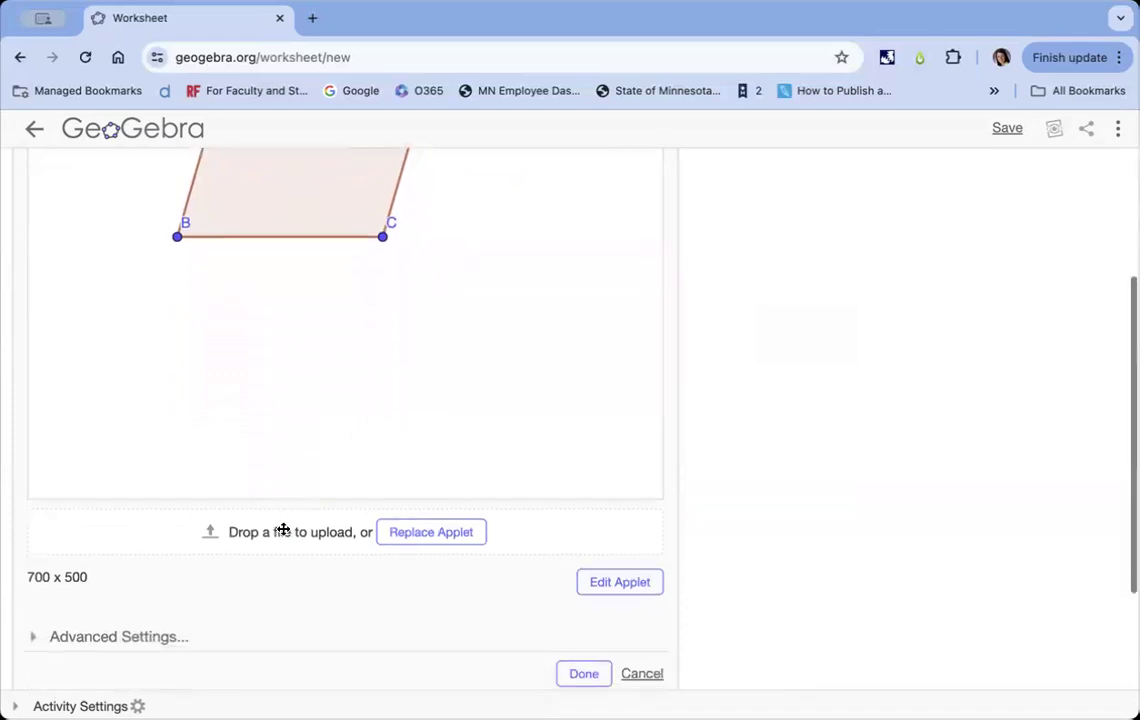
{"action": "scroll", "coordinate": [283, 529], "scroll_direction": "up", "scroll_amount": 3}
Step: Enable Show Toolbar in the applet's advanced settings and finish editing the GeoGebra element
{"action": "scroll", "coordinate": [183, 241], "scroll_direction": "down", "scroll_amount": 5}
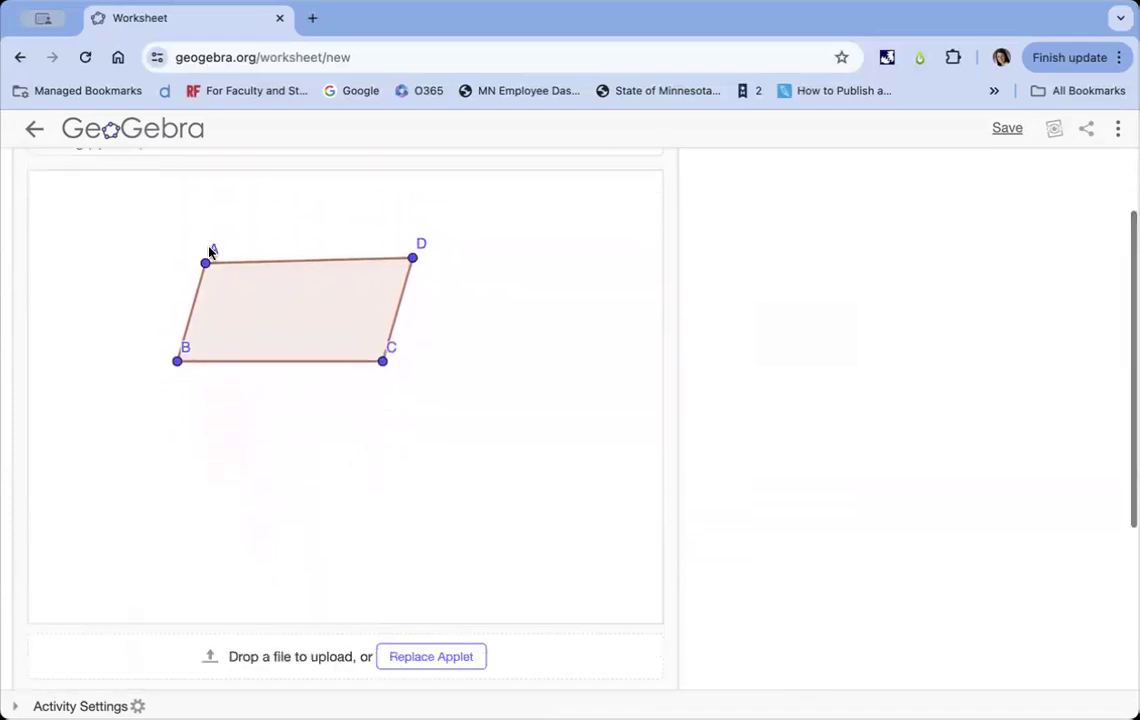
{"action": "left_click", "coordinate": [38, 580]}
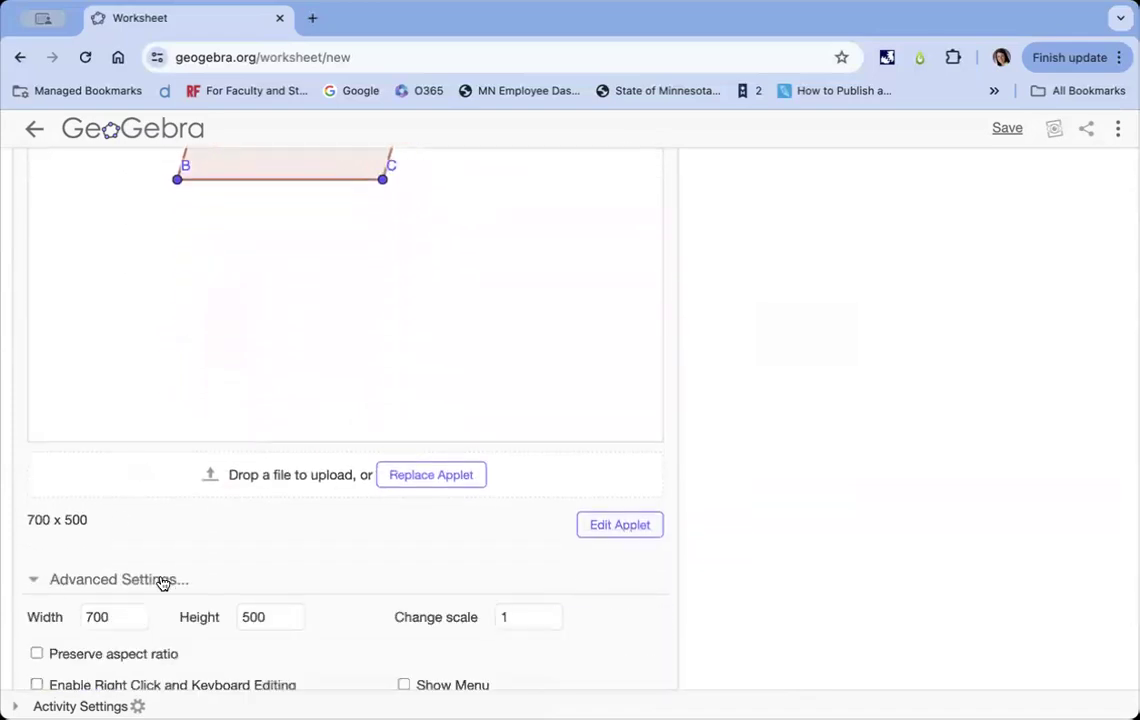
{"action": "scroll", "coordinate": [160, 580], "scroll_direction": "down", "scroll_amount": 3}
{"action": "left_click", "coordinate": [404, 567]}
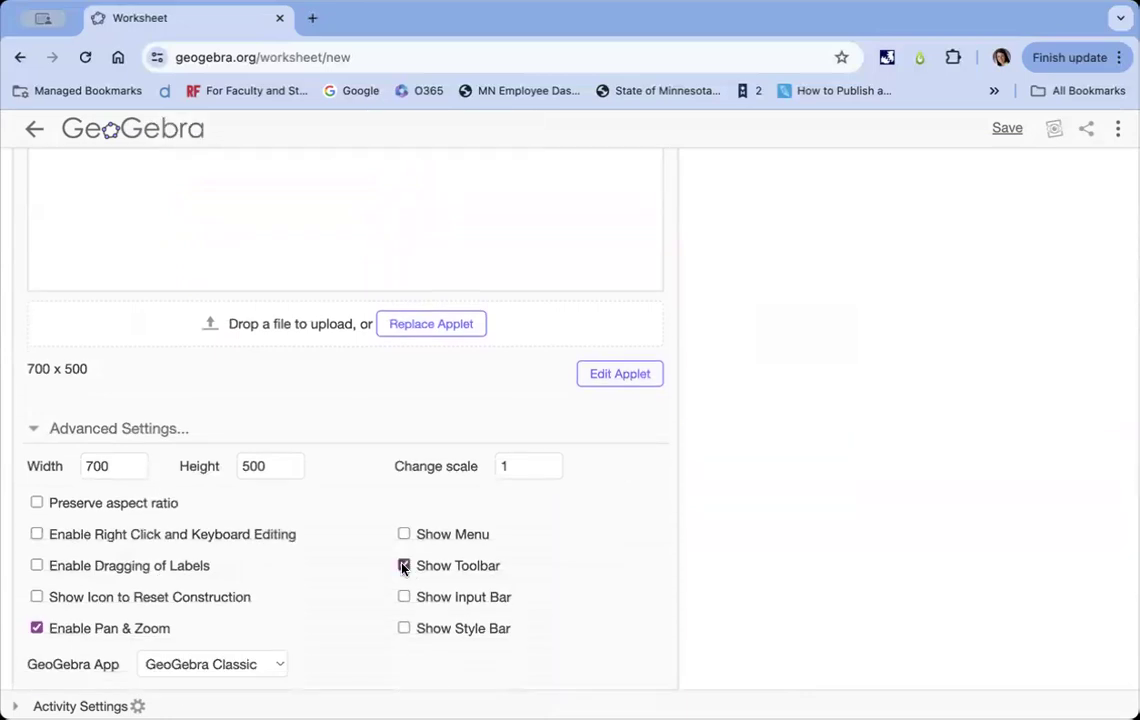
{"action": "scroll", "coordinate": [316, 639], "scroll_direction": "down", "scroll_amount": 3}
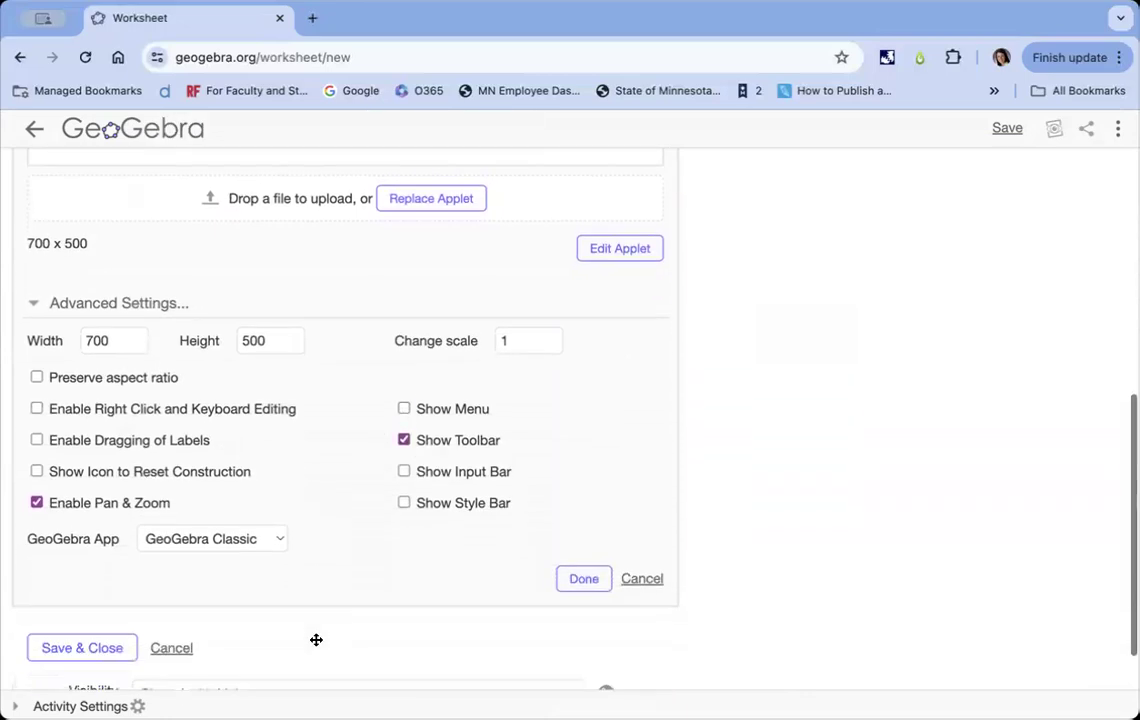
{"action": "left_click", "coordinate": [581, 582]}
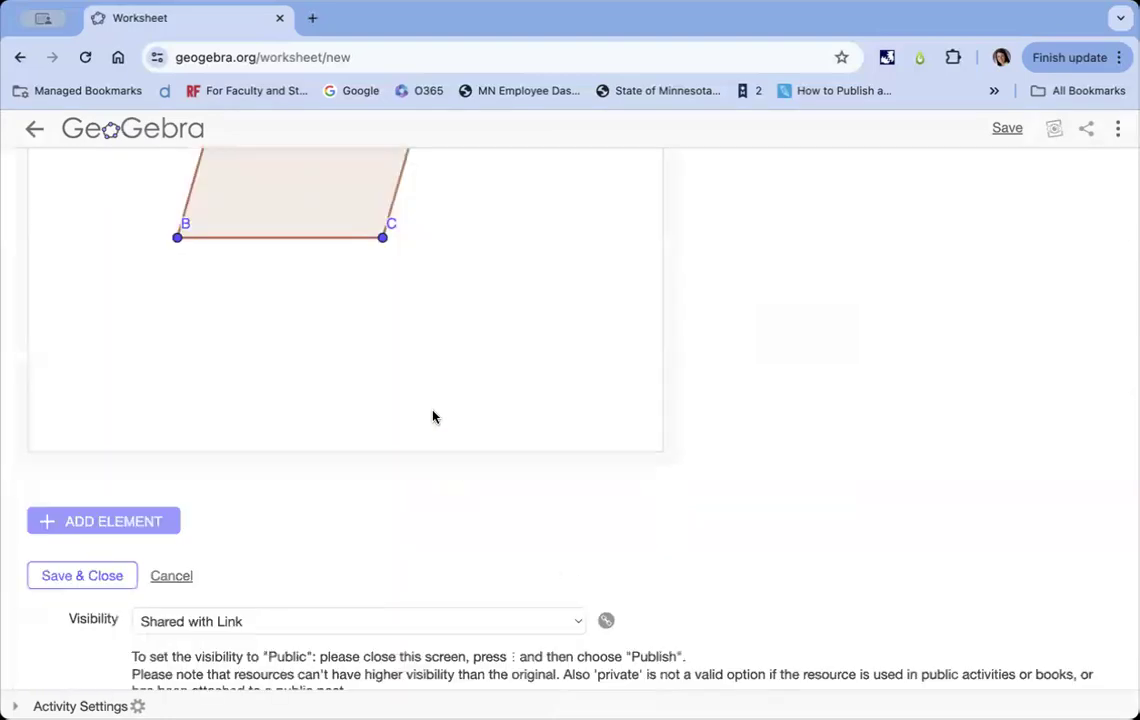
Step: Test the applet's Point tool by placing three free points above the parallelogram
{"action": "scroll", "coordinate": [433, 415], "scroll_direction": "up", "scroll_amount": 2}
{"action": "scroll", "coordinate": [433, 415], "scroll_direction": "up", "scroll_amount": 1}
{"action": "left_click", "coordinate": [93, 265]}
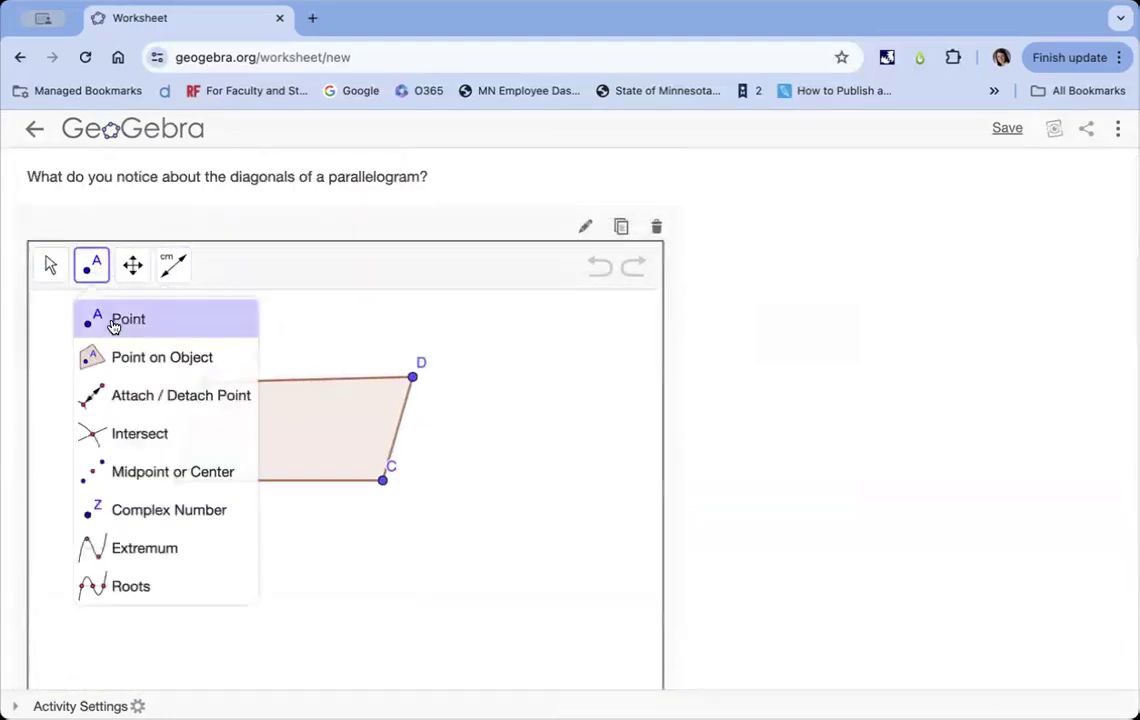
{"action": "left_click", "coordinate": [112, 326]}
{"action": "left_click", "coordinate": [306, 346]}
{"action": "left_click", "coordinate": [218, 332]}
{"action": "left_click", "coordinate": [496, 332]}
Step: Measure the distance between vertices A and D with the Distance or Length tool
{"action": "left_click", "coordinate": [173, 265]}
{"action": "left_click", "coordinate": [206, 318]}
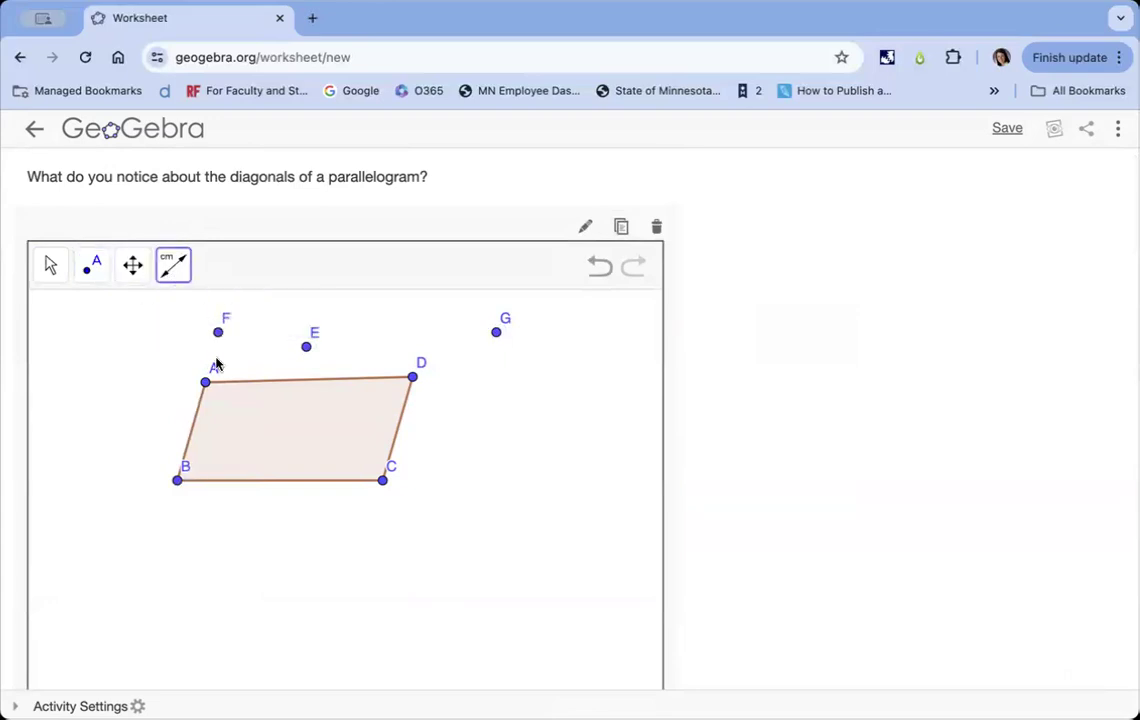
{"action": "left_click", "coordinate": [224, 382]}
{"action": "left_click", "coordinate": [413, 379]}
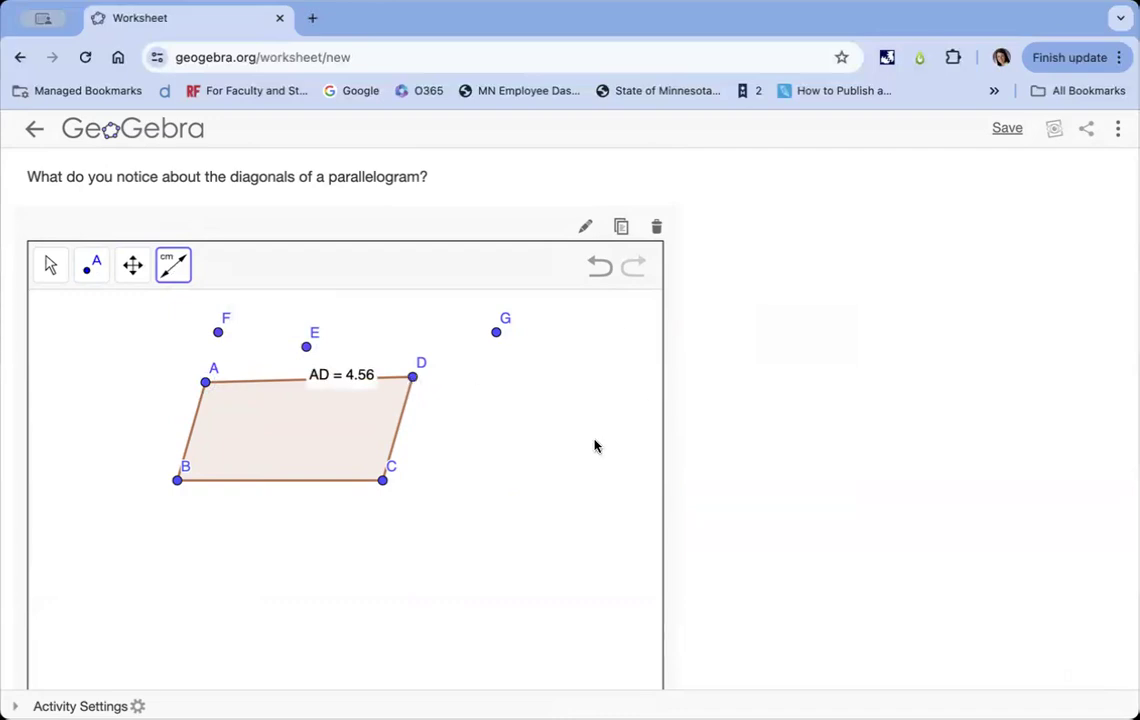
Step: Add an open Question element below the applet with the text "Make a conjecture...." and finish editing it
{"action": "scroll", "coordinate": [625, 493], "scroll_direction": "down", "scroll_amount": 8}
{"action": "scroll", "coordinate": [625, 493], "scroll_direction": "up", "scroll_amount": 6}
{"action": "scroll", "coordinate": [750, 463], "scroll_direction": "down", "scroll_amount": 4}
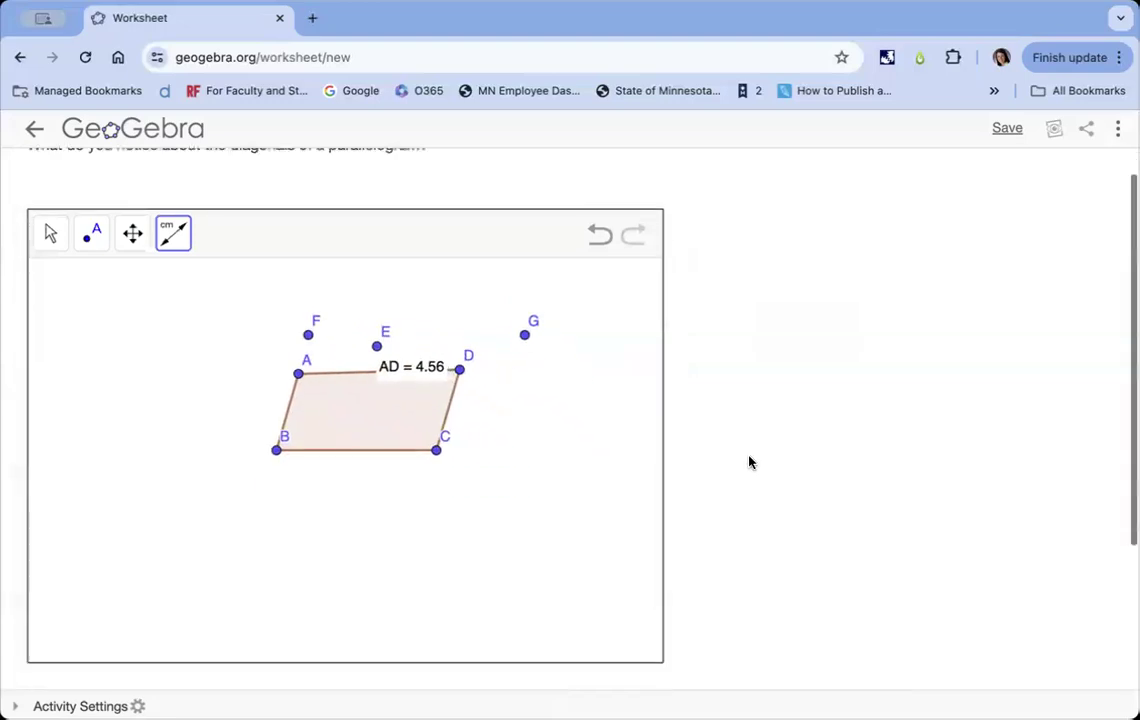
{"action": "left_click", "coordinate": [152, 455]}
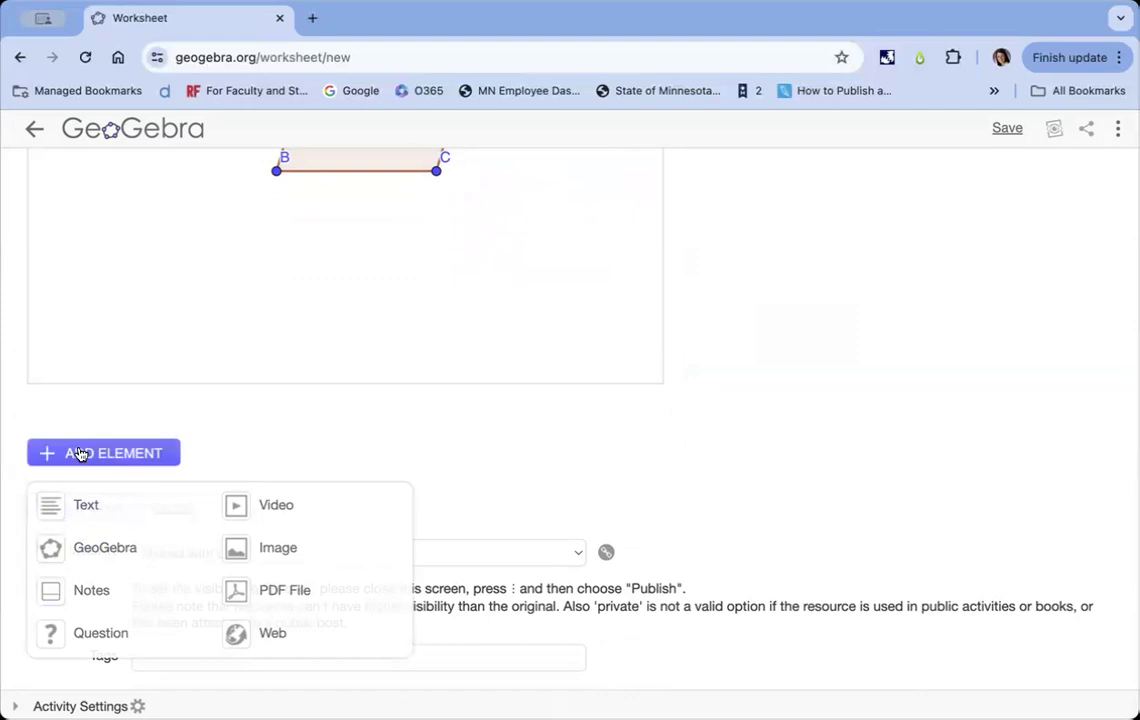
{"action": "left_click", "coordinate": [112, 633]}
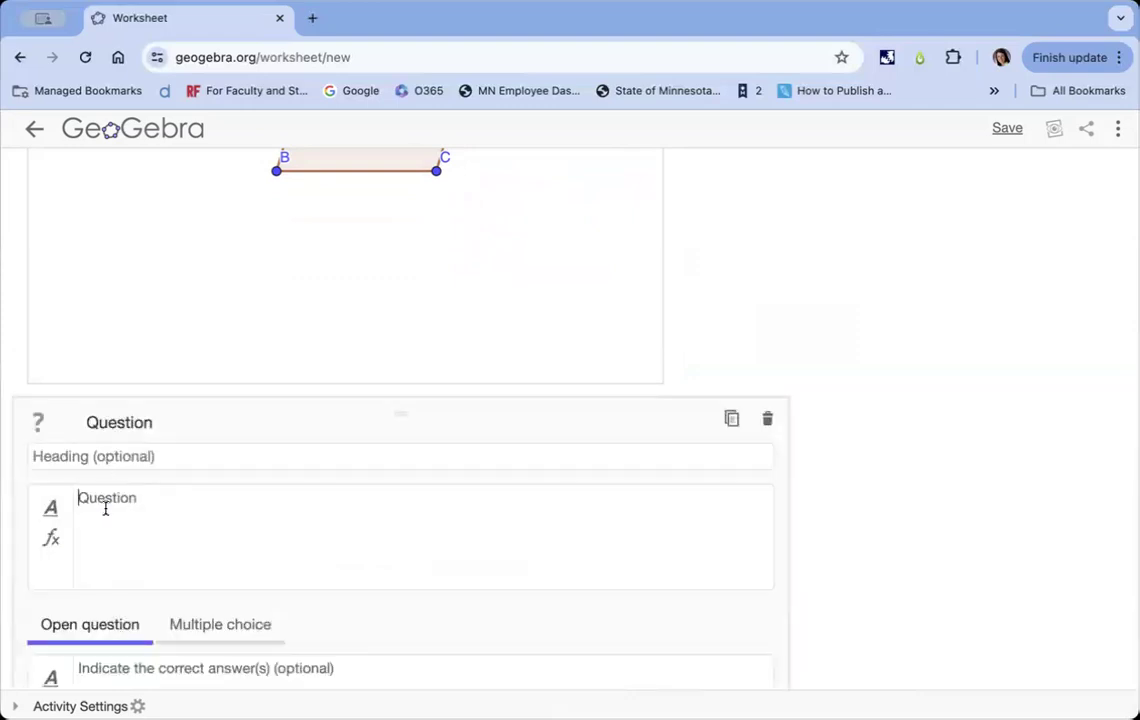
{"action": "type", "text": "MKW "}
{"action": "type", "text": "conject"}
{"action": "type", "text": "ure...."}
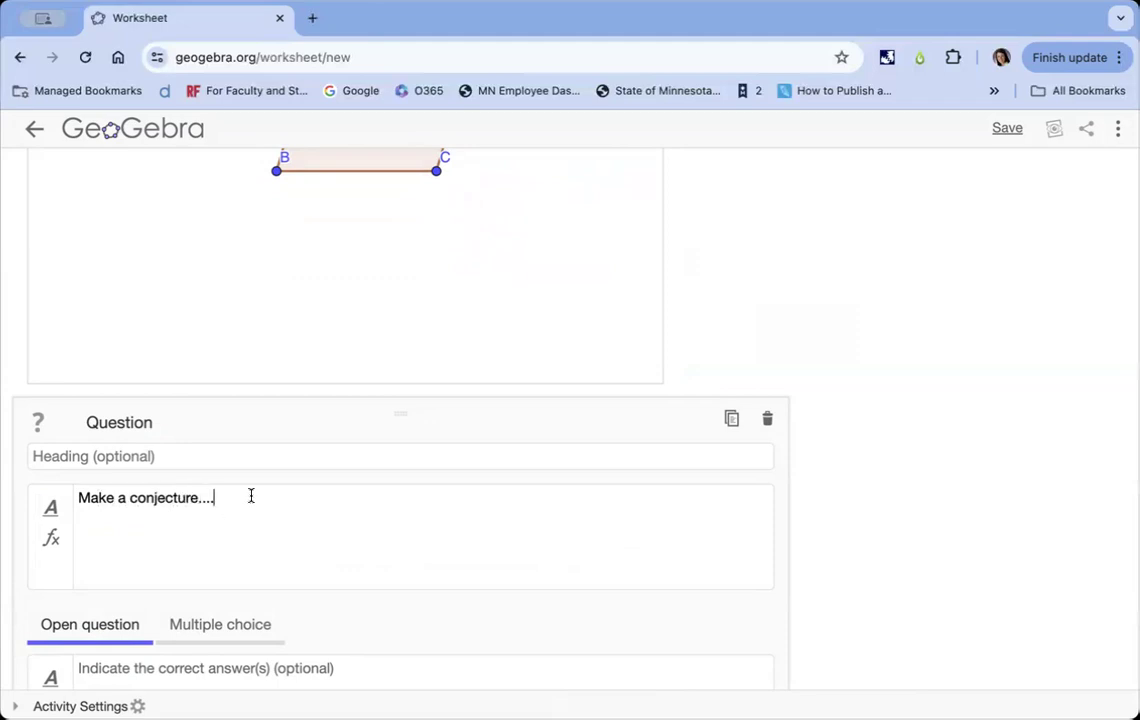
{"action": "scroll", "coordinate": [483, 534], "scroll_direction": "down", "scroll_amount": 3}
{"action": "left_click", "coordinate": [692, 670]}
Step: Check the answer box under the conjecture question, and save and close the activity
{"action": "left_click", "coordinate": [116, 363]}
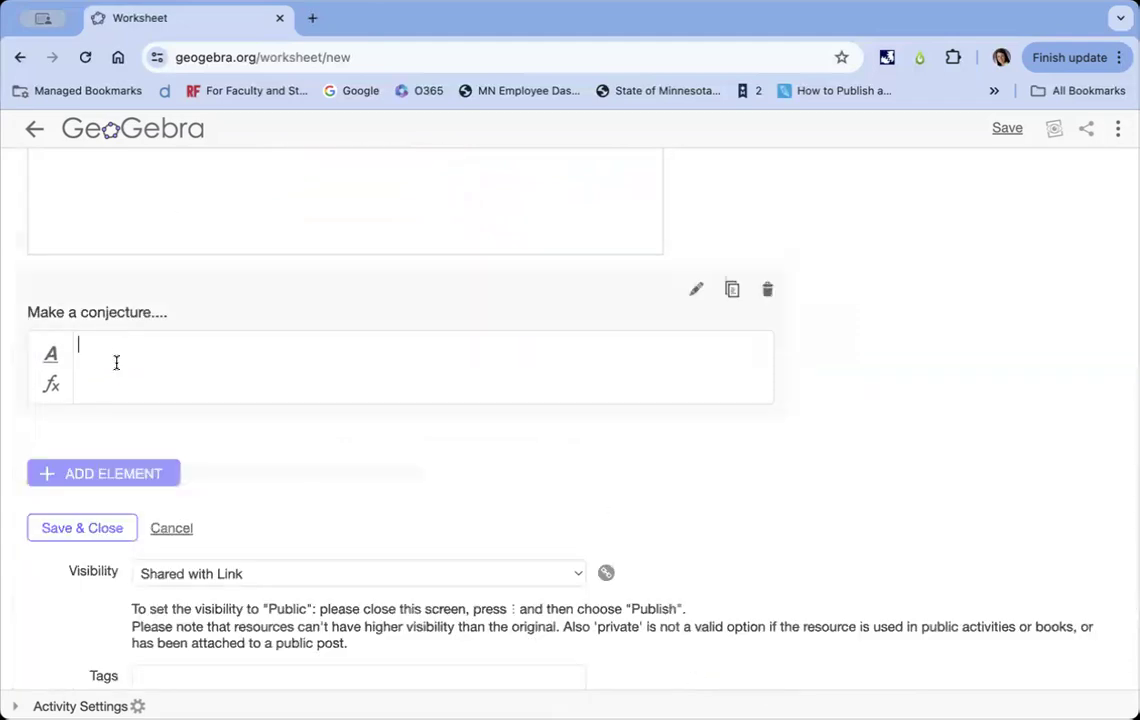
{"action": "left_click", "coordinate": [684, 662]}
{"action": "scroll", "coordinate": [166, 372], "scroll_direction": "down", "scroll_amount": 1}
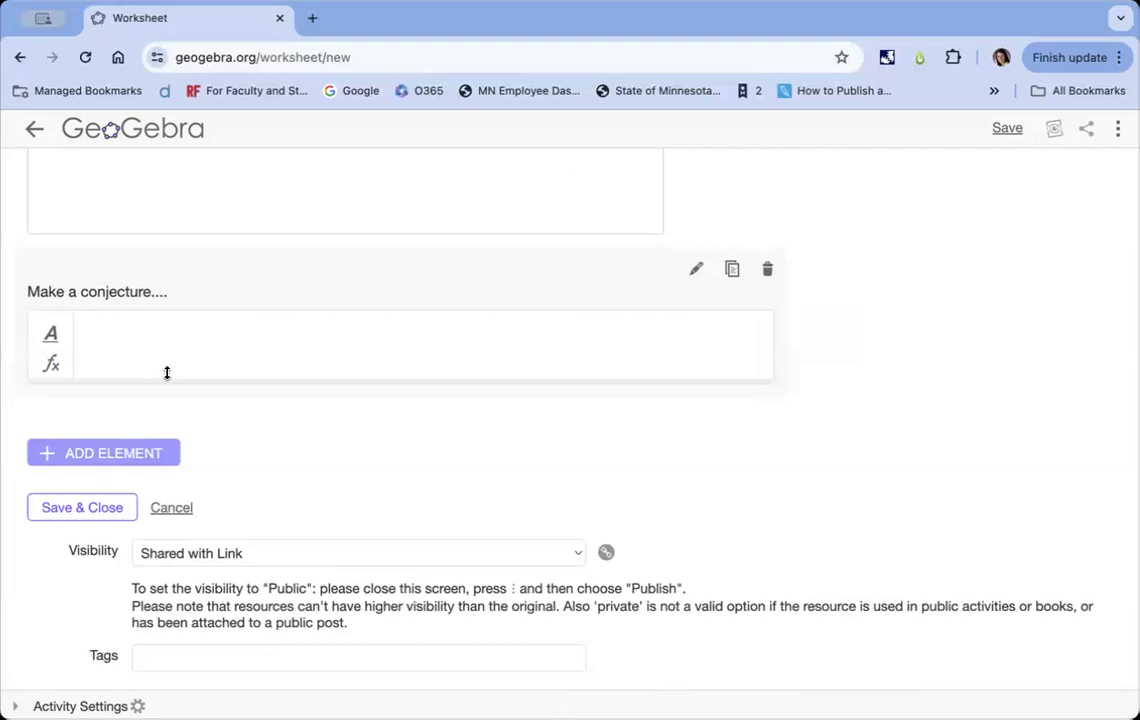
{"action": "left_click", "coordinate": [85, 509]}
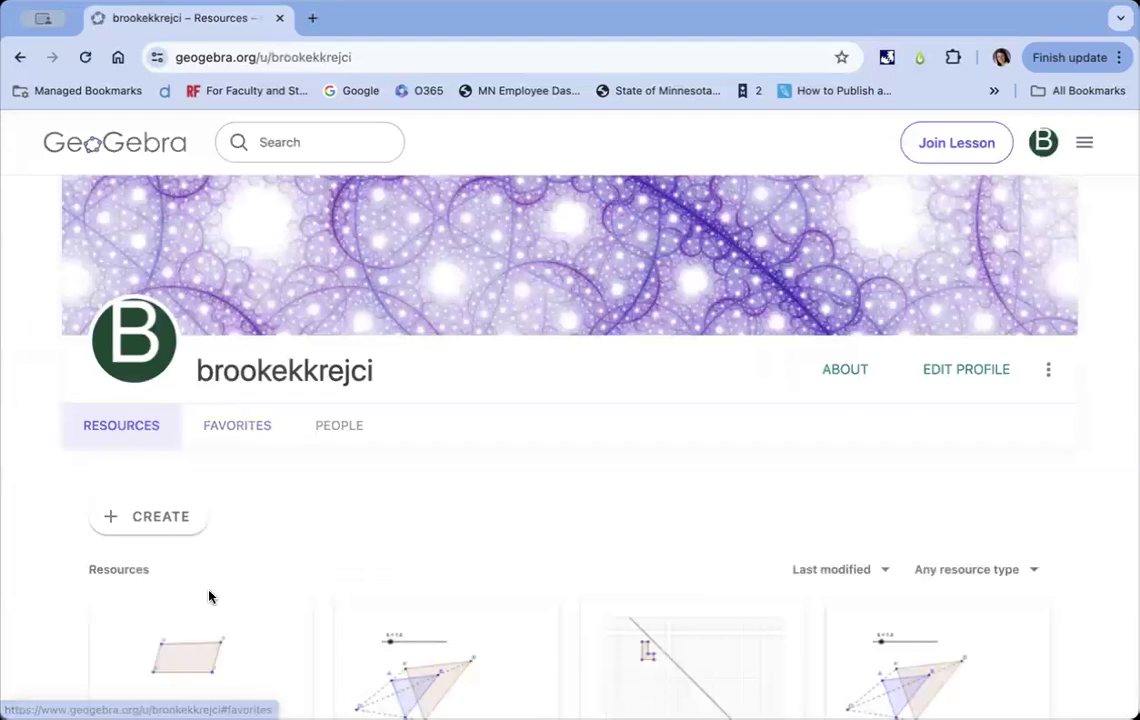
Step: Assign the Example Activity resource as a GeoGebra lesson and create the lesson with the title "Example Activity"
{"action": "scroll", "coordinate": [209, 598], "scroll_direction": "down", "scroll_amount": 3}
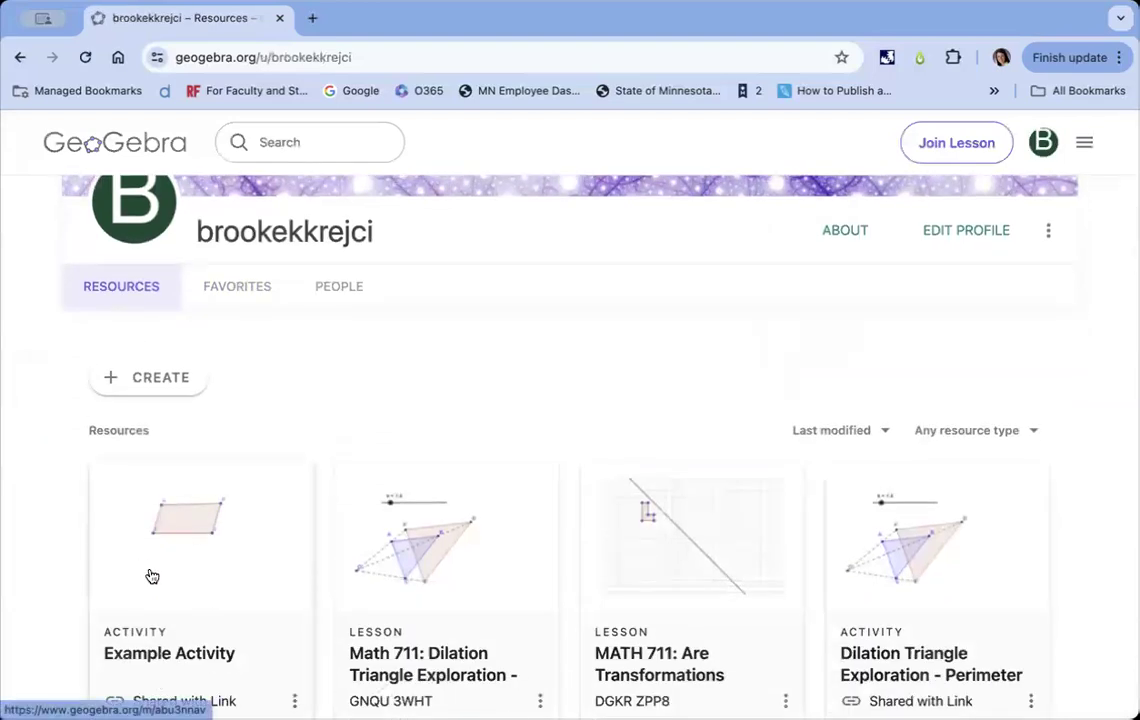
{"action": "scroll", "coordinate": [150, 576], "scroll_direction": "down", "scroll_amount": 2}
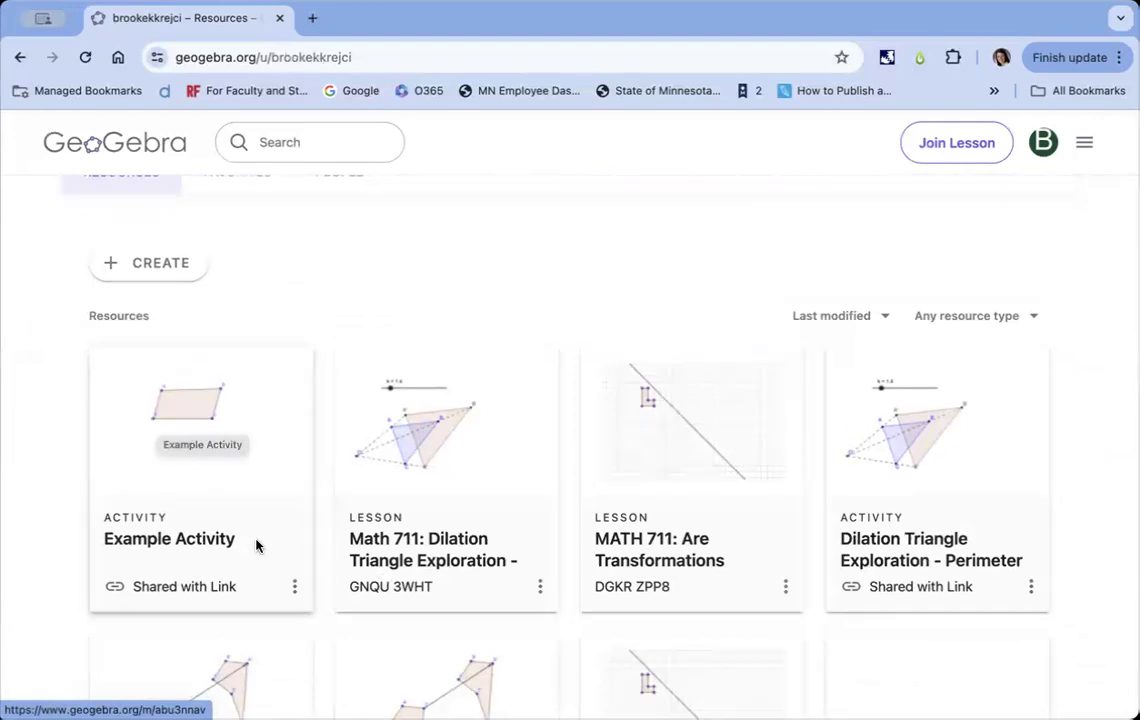
{"action": "left_click", "coordinate": [295, 588]}
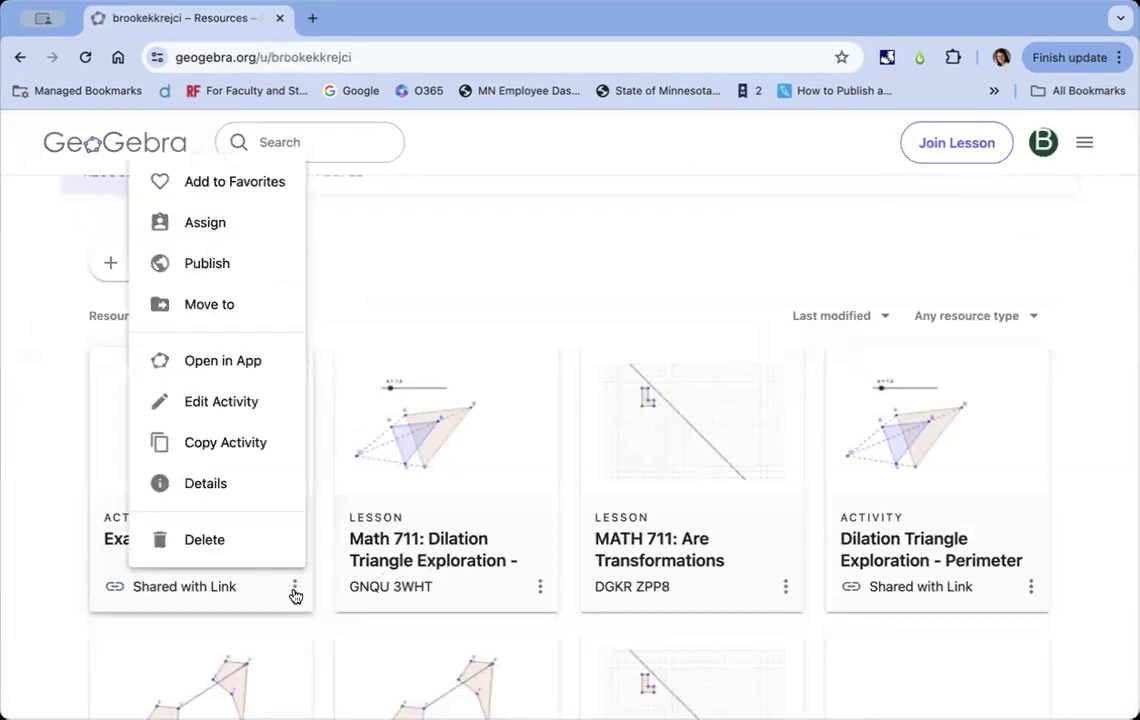
{"action": "left_click", "coordinate": [207, 224]}
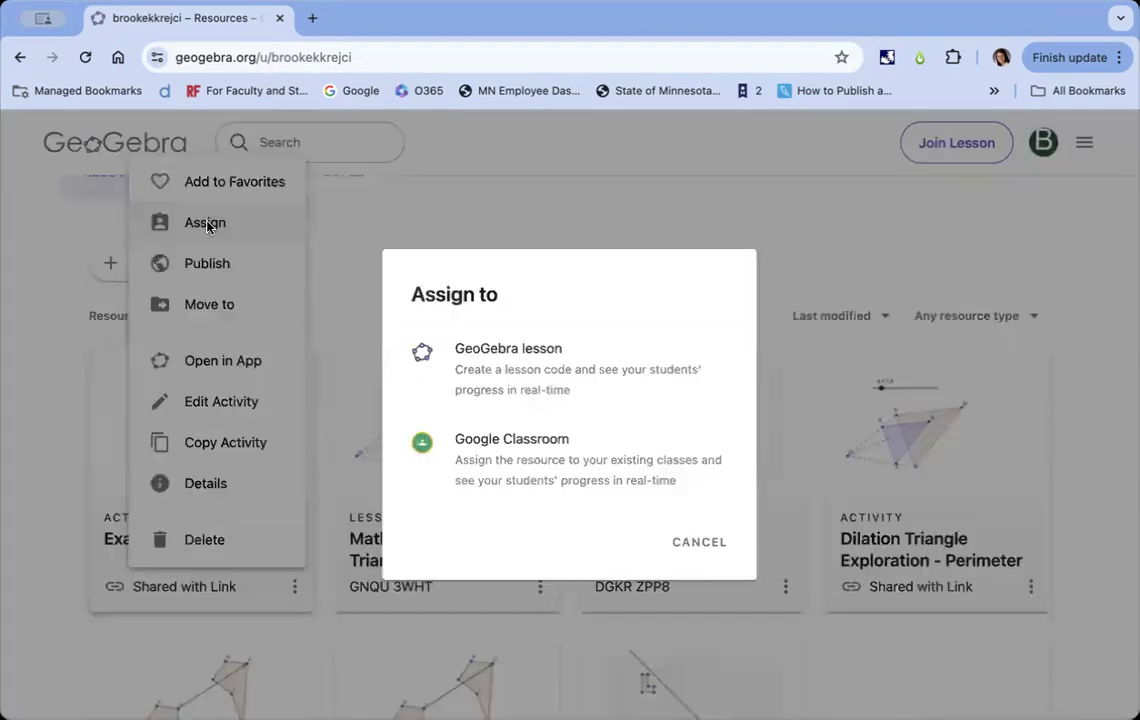
{"action": "left_click", "coordinate": [507, 366]}
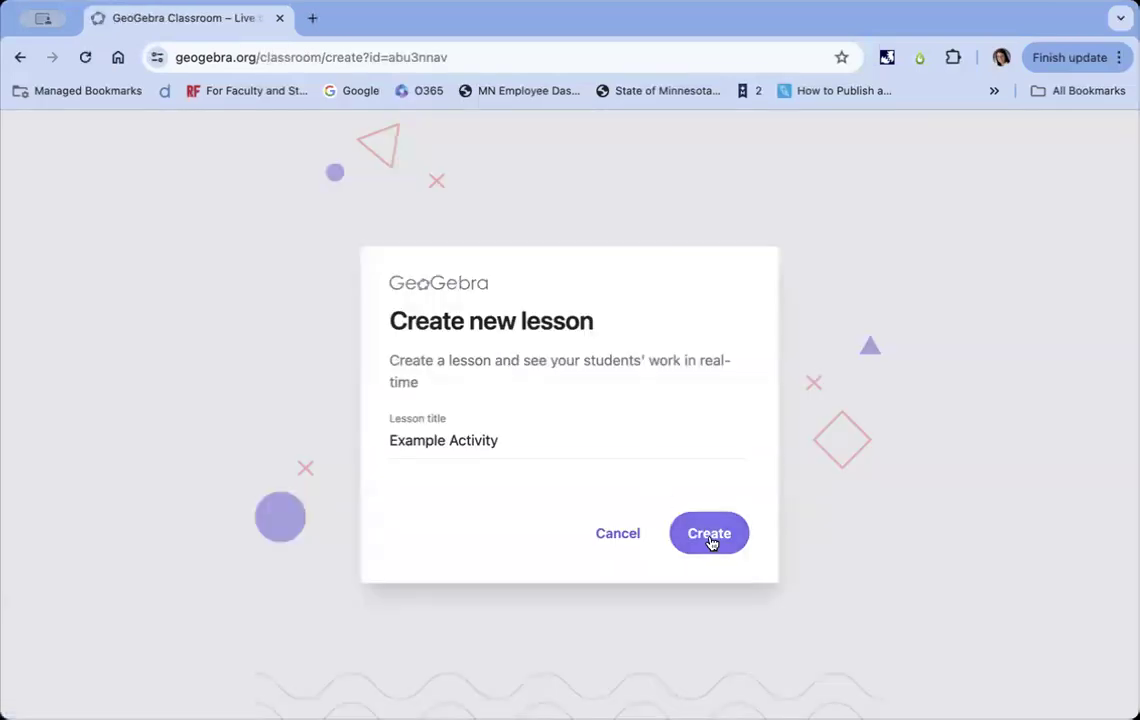
{"action": "left_click", "coordinate": [687, 527]}
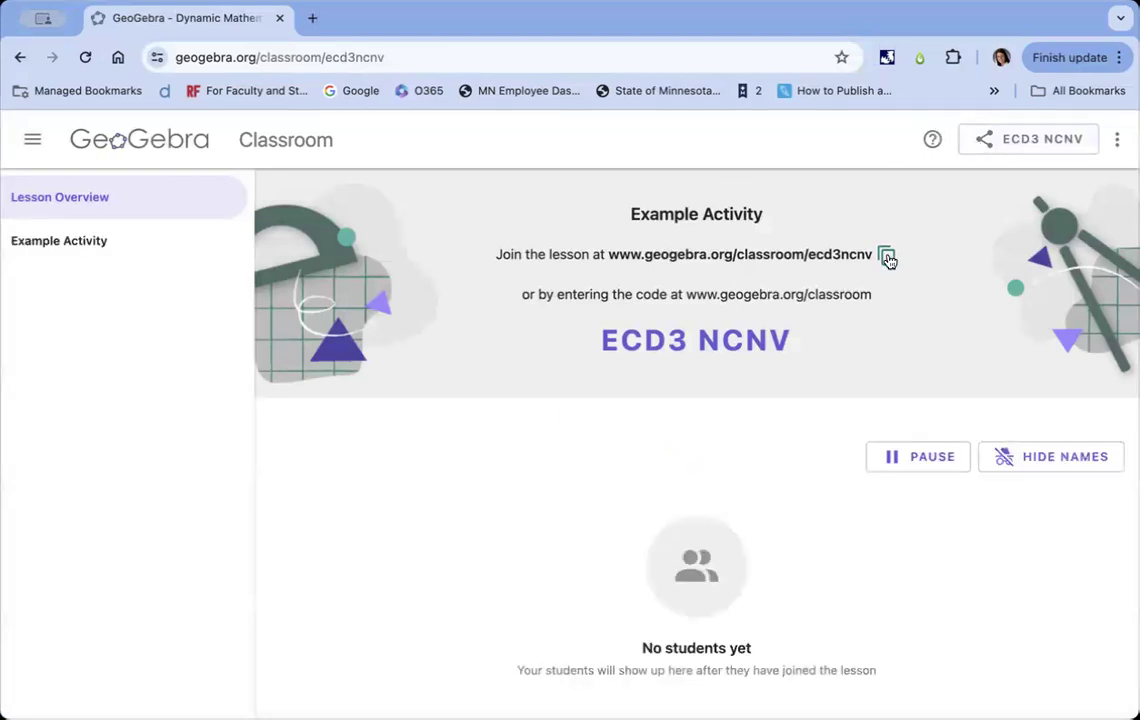
Step: Highlight the lesson's join code, and copy the student link from the lesson's sharing options
{"action": "left_click_drag", "start_coordinate": [595, 349], "coordinate": [800, 350]}
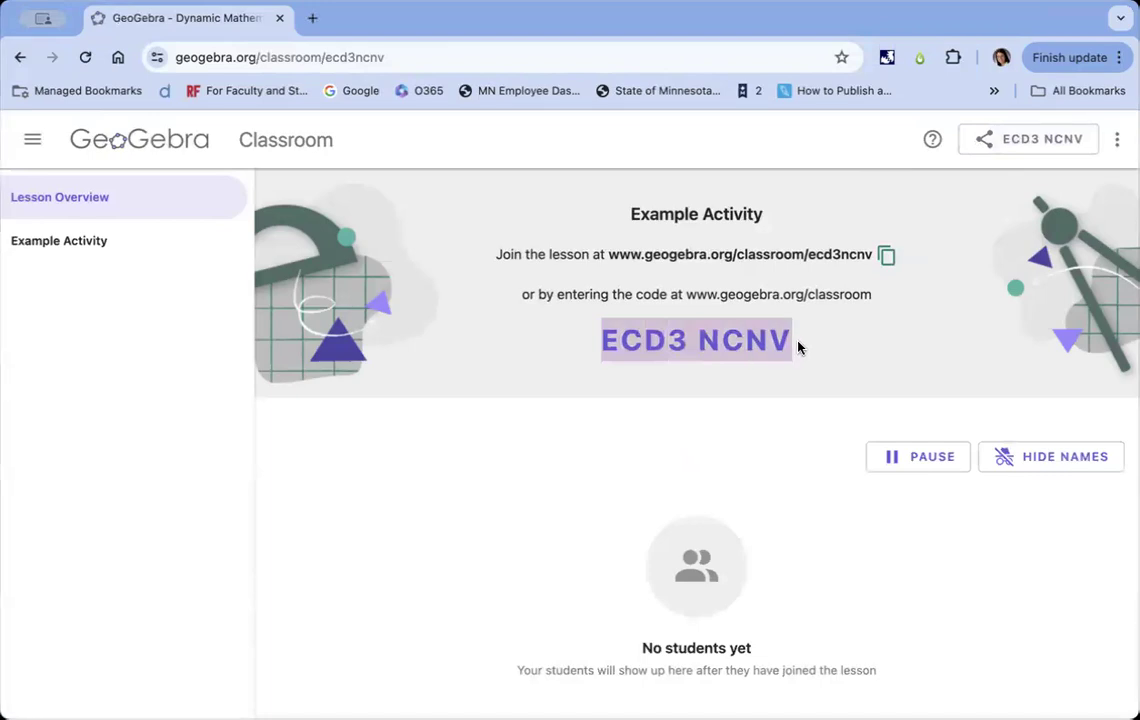
{"action": "left_click", "coordinate": [1047, 141]}
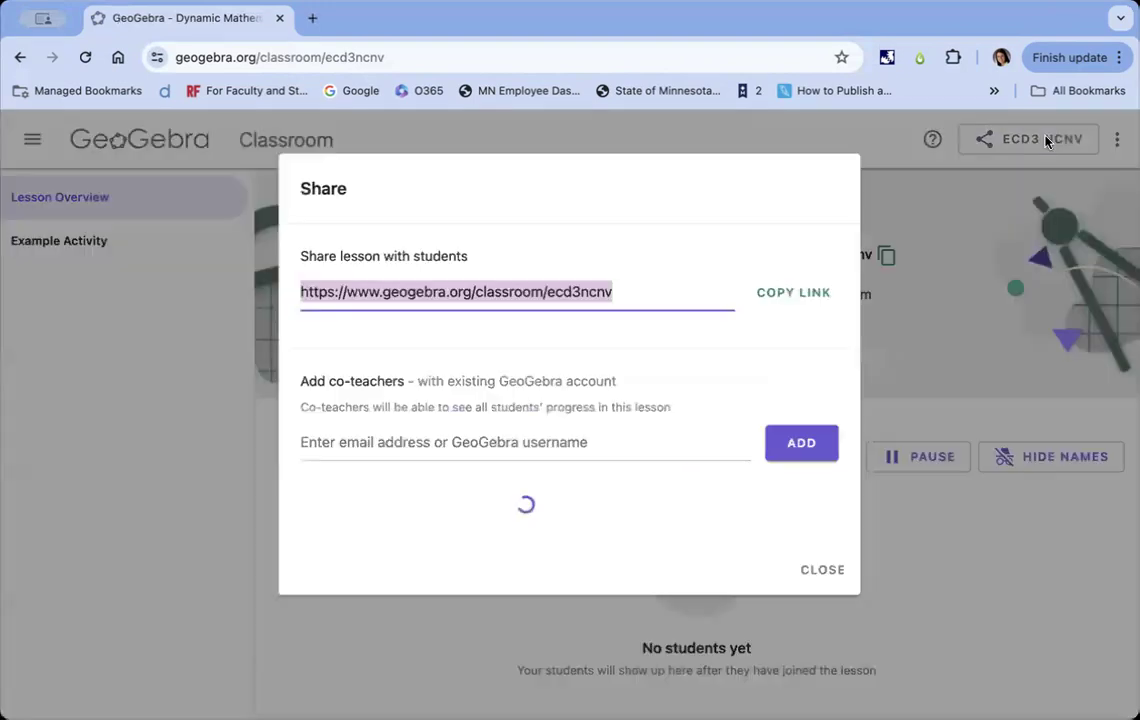
{"action": "left_click", "coordinate": [780, 292]}
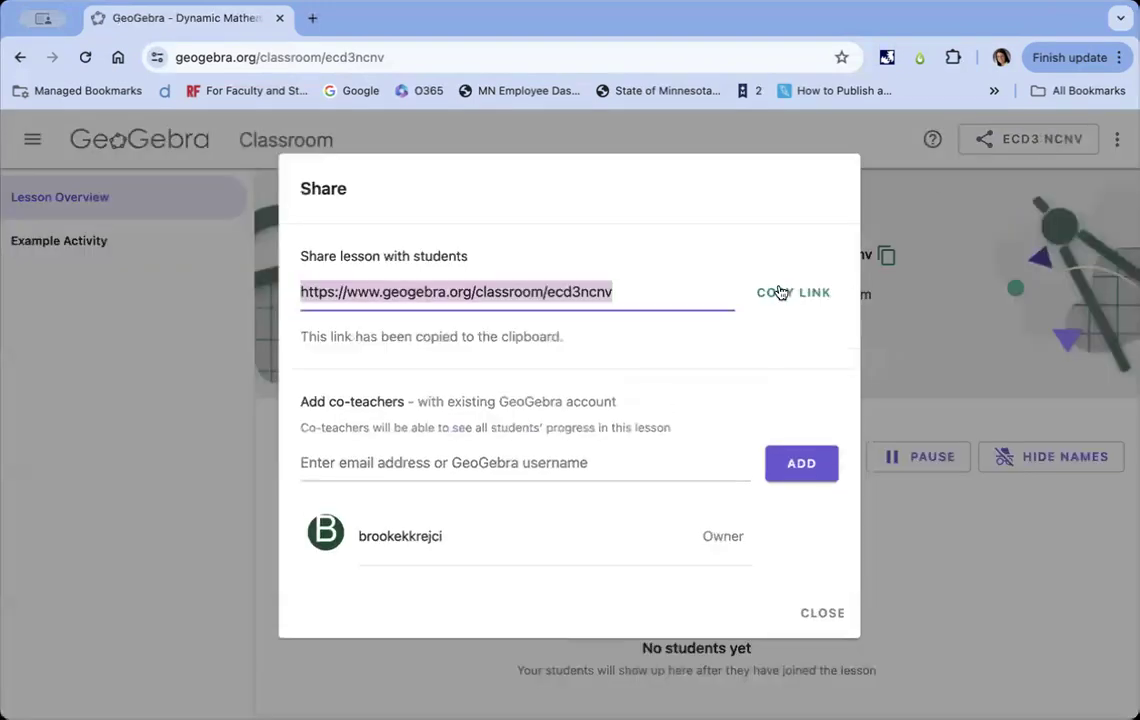